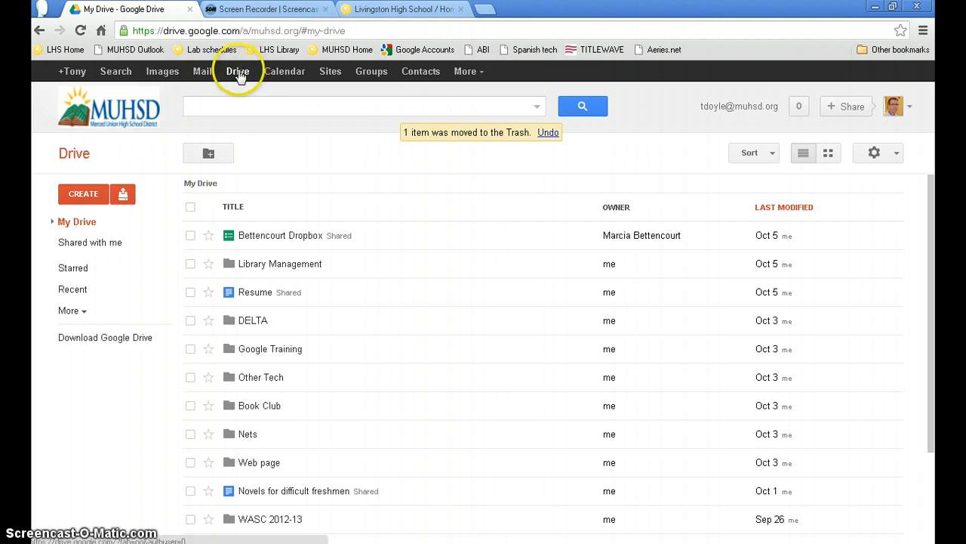
# Create a new form in Google Drive and title it "Work Submission Form".
pyautogui.click(88, 195)
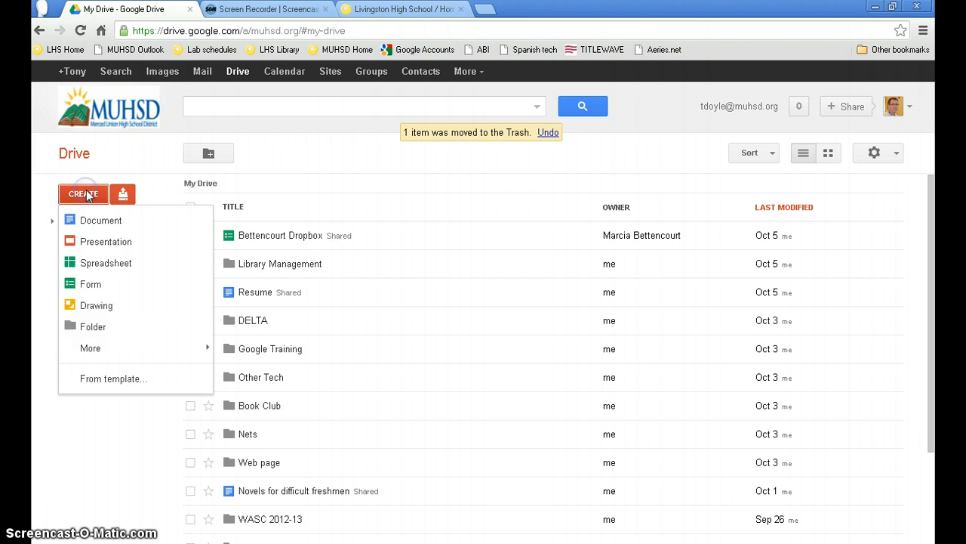
pyautogui.click(89, 285)
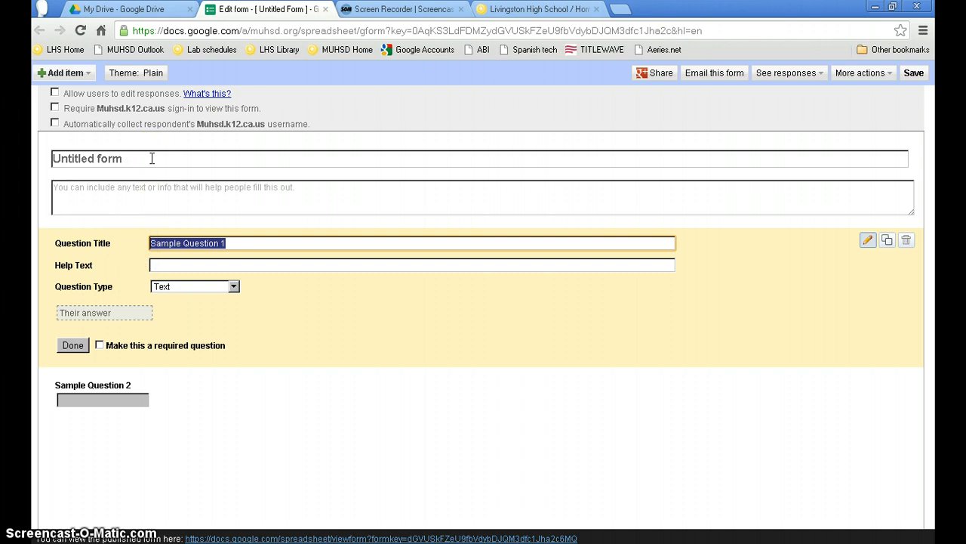
pyautogui.moveTo(152, 159); pyautogui.dragTo(44, 151)
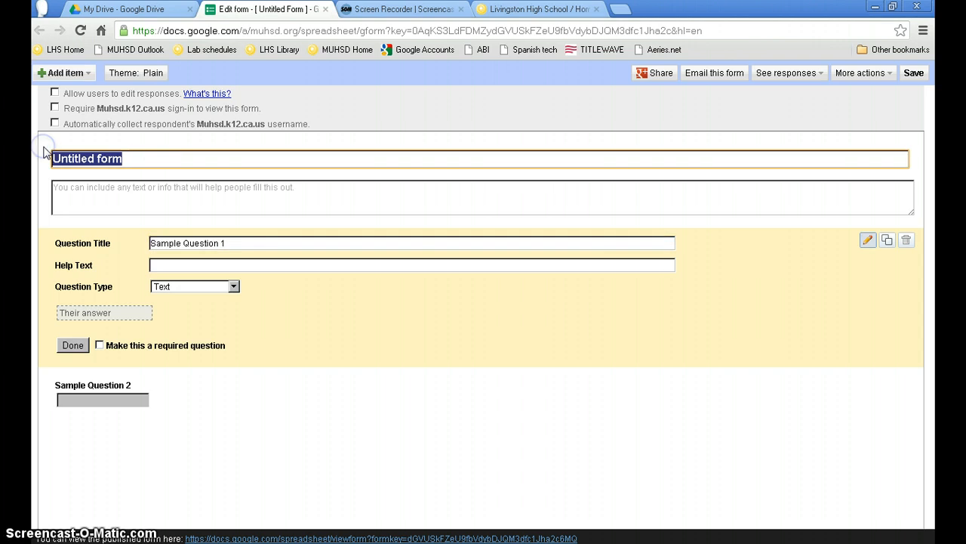
pyautogui.press('BackSpace')
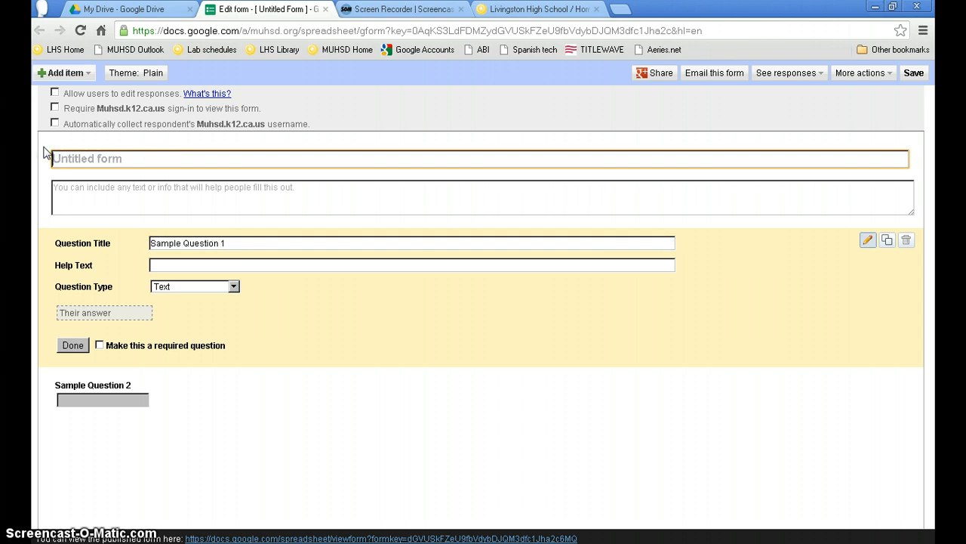
pyautogui.write('Work Sub')
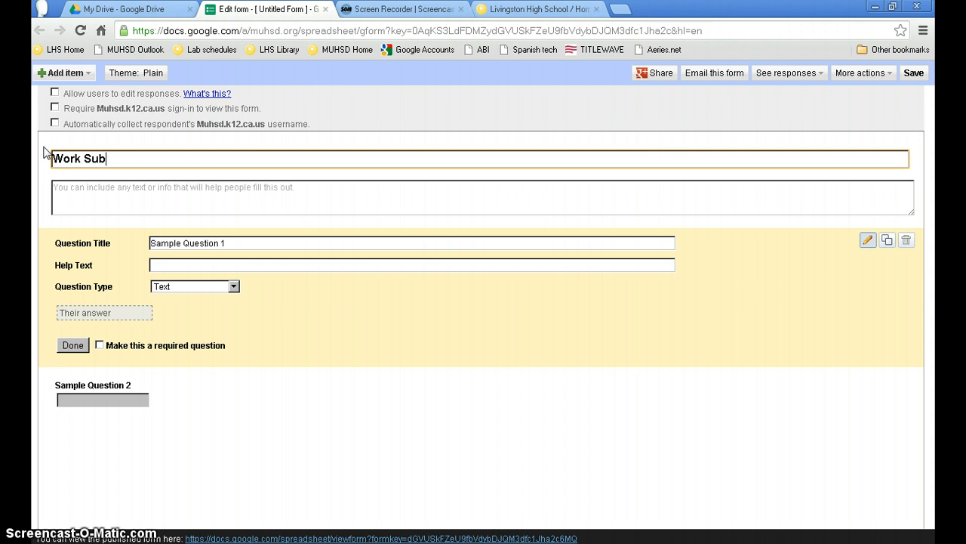
pyautogui.write('mission Form')
pyautogui.click(61, 187)
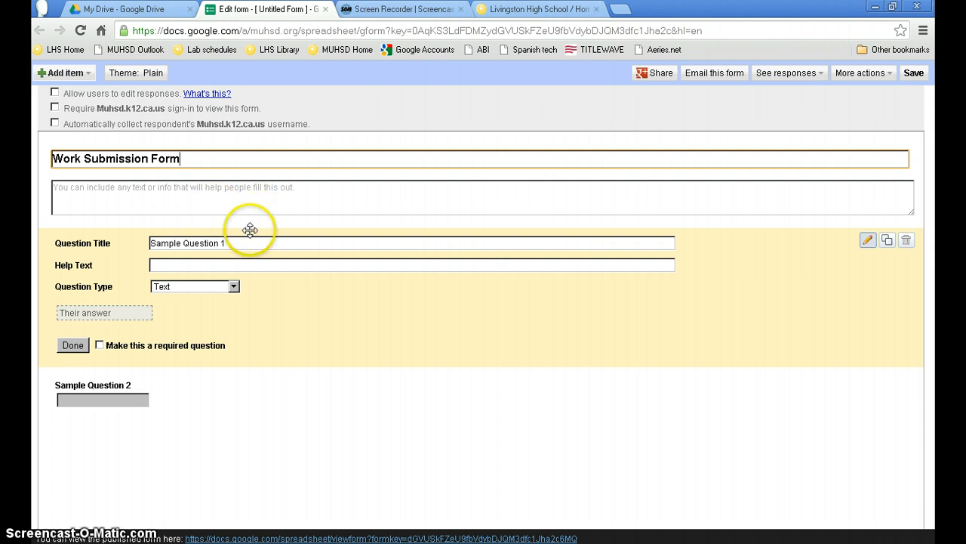
# Require Muhsd.k12.ca.us sign-in to view the form and automatically collect each respondent's username.
pyautogui.click(55, 108)
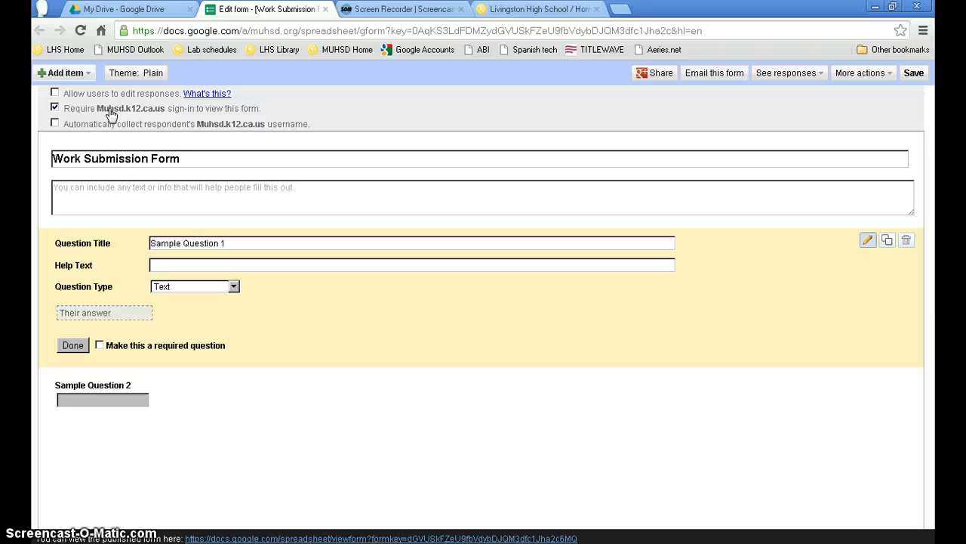
pyautogui.click(56, 123)
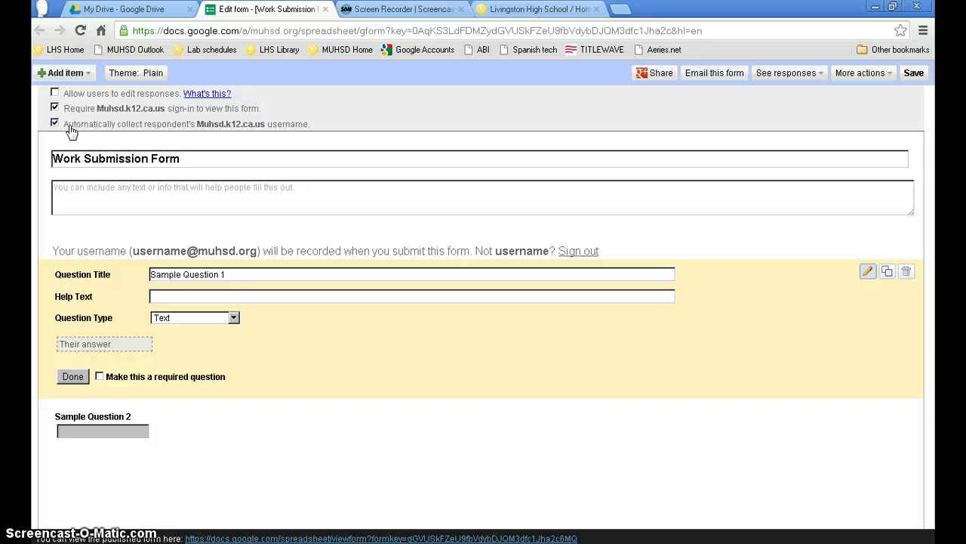
pyautogui.click(122, 158)
pyautogui.click(153, 206)
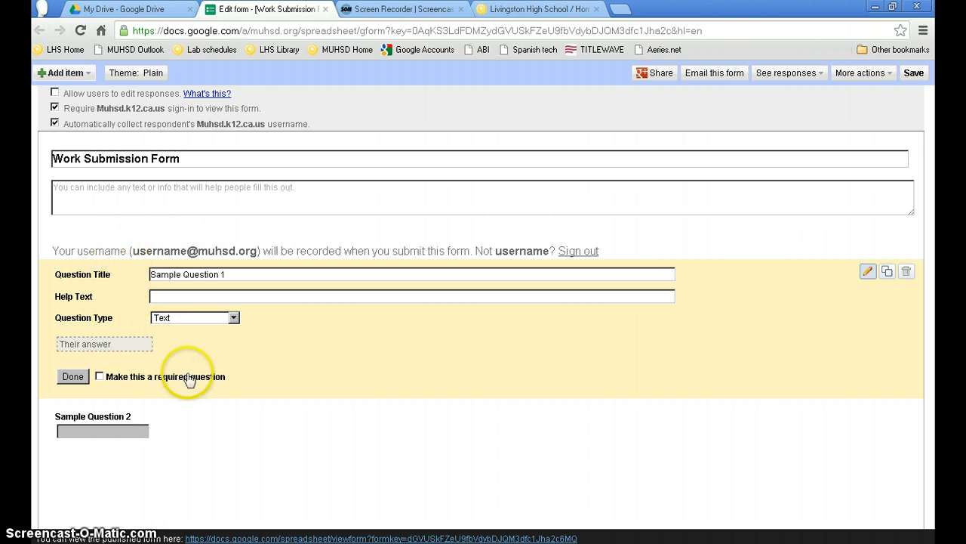
# Retitle the first sample question "First Name", make it required, and finish editing it.
pyautogui.click(230, 274)
pyautogui.moveTo(230, 274); pyautogui.dragTo(105, 296)
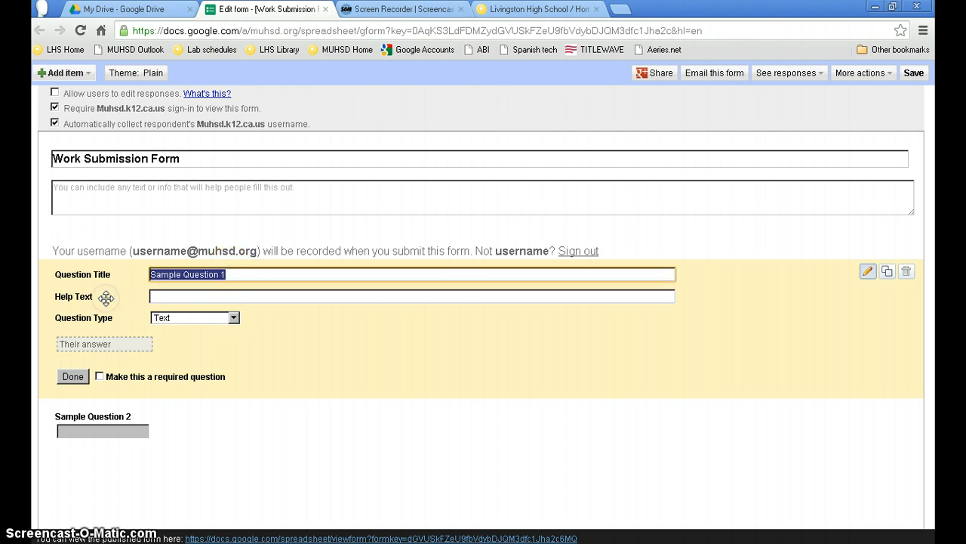
pyautogui.write('Fir')
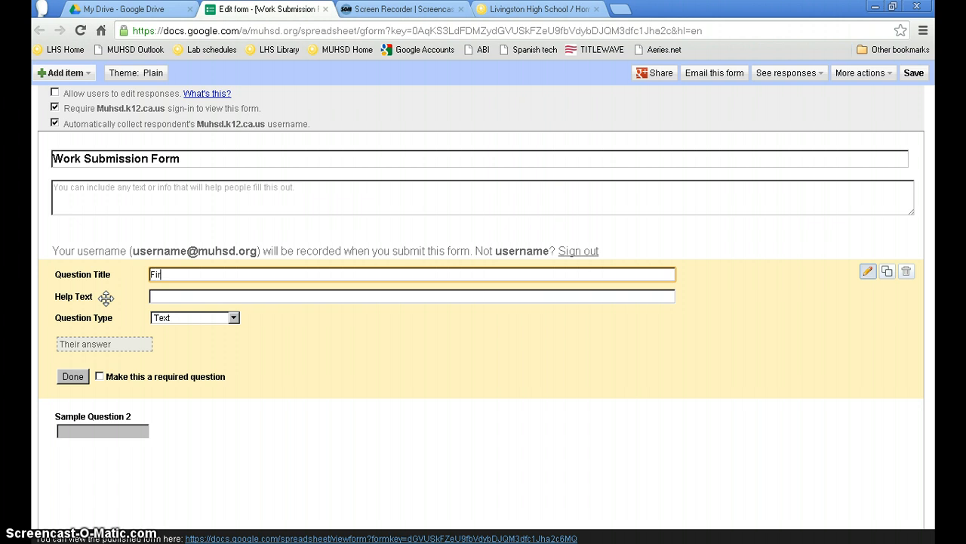
pyautogui.write('st Name')
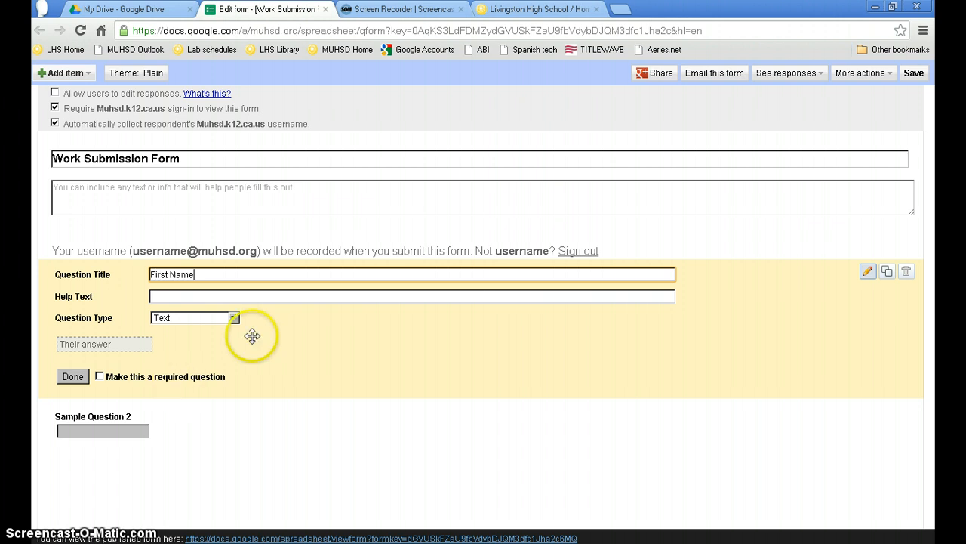
pyautogui.click(100, 377)
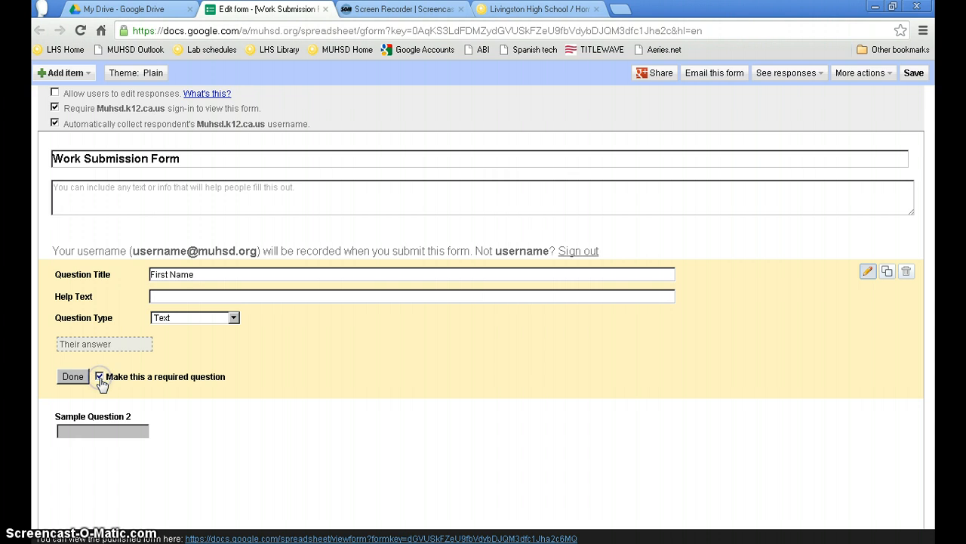
pyautogui.click(101, 378)
pyautogui.click(71, 377)
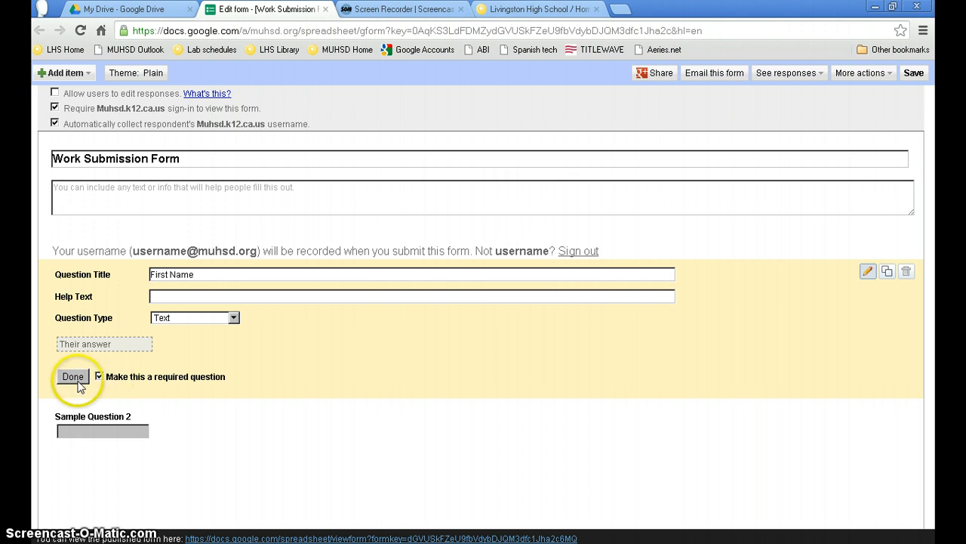
pyautogui.click(72, 377)
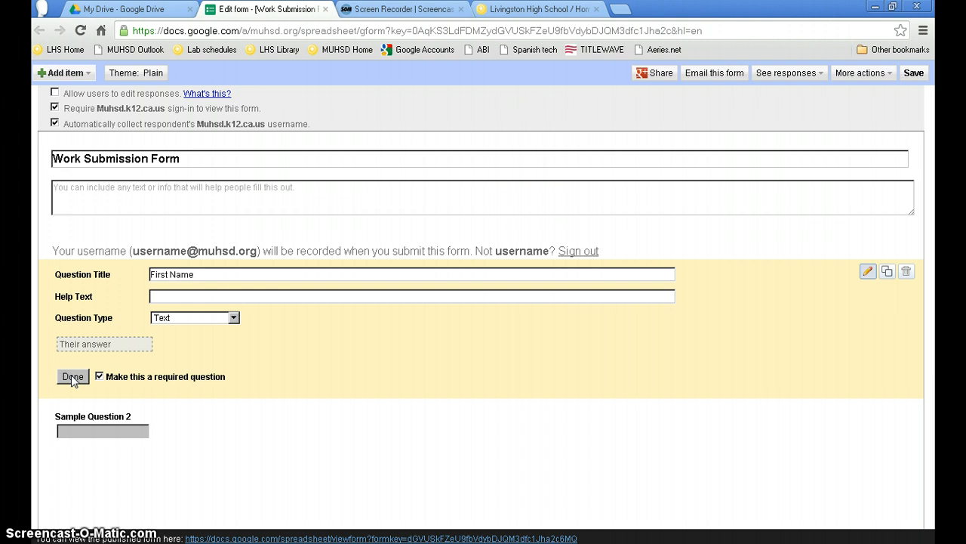
pyautogui.click(72, 377)
# Retitle the second sample question "Last Name", make it required, and finish editing it.
pyautogui.click(123, 350)
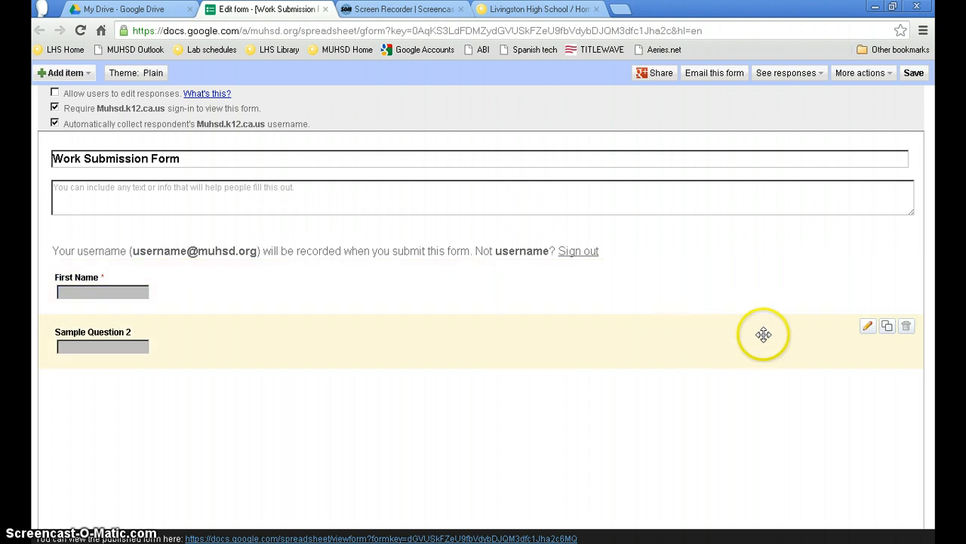
pyautogui.click(867, 329)
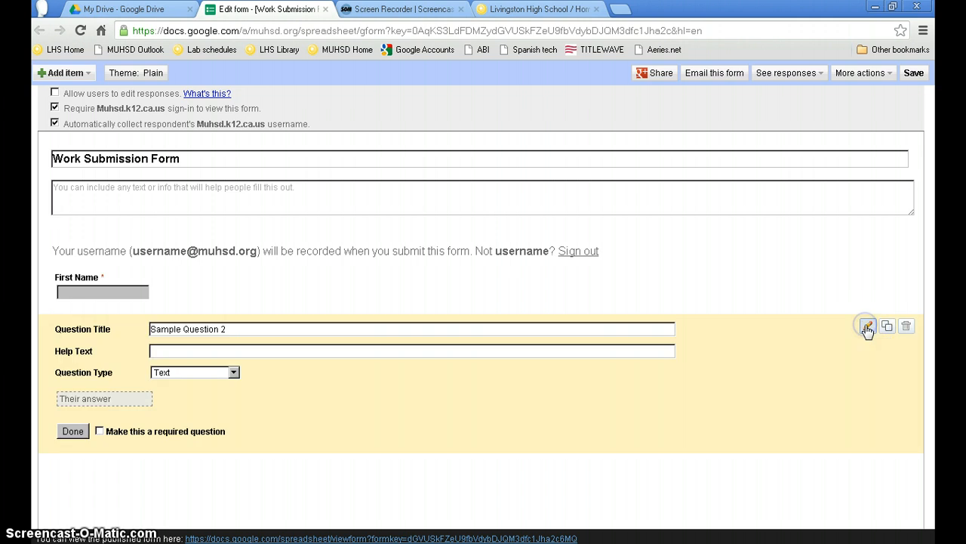
pyautogui.moveTo(252, 329); pyautogui.dragTo(55, 329)
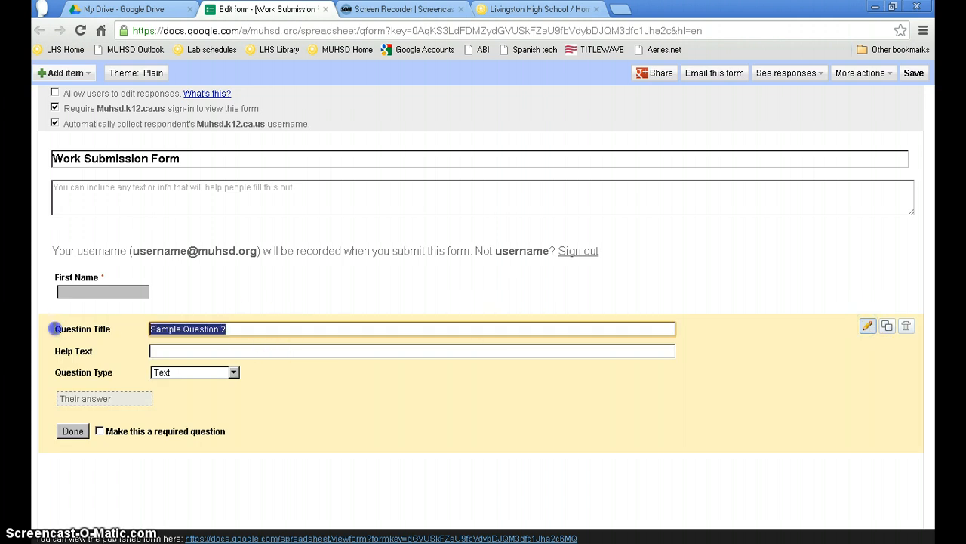
pyautogui.write('Last')
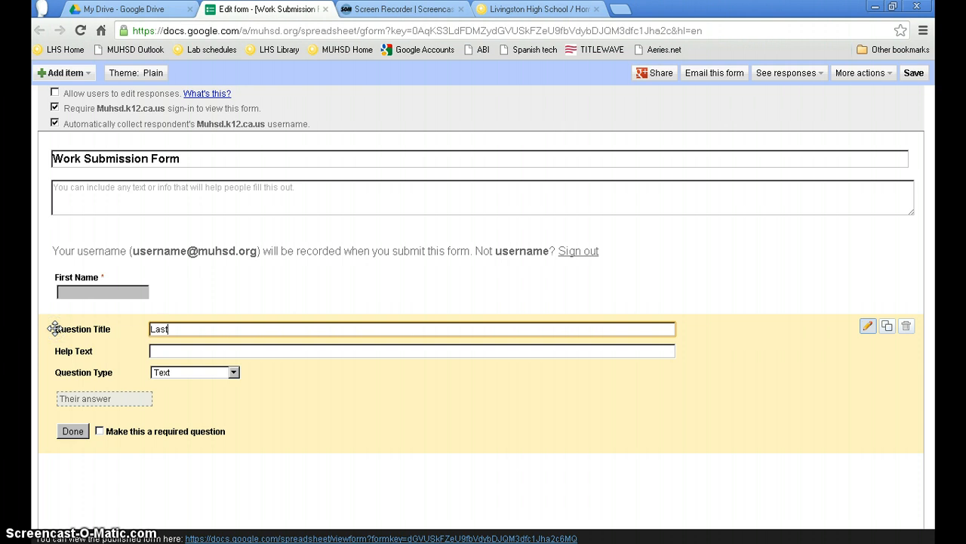
pyautogui.write(' Name')
pyautogui.click(99, 431)
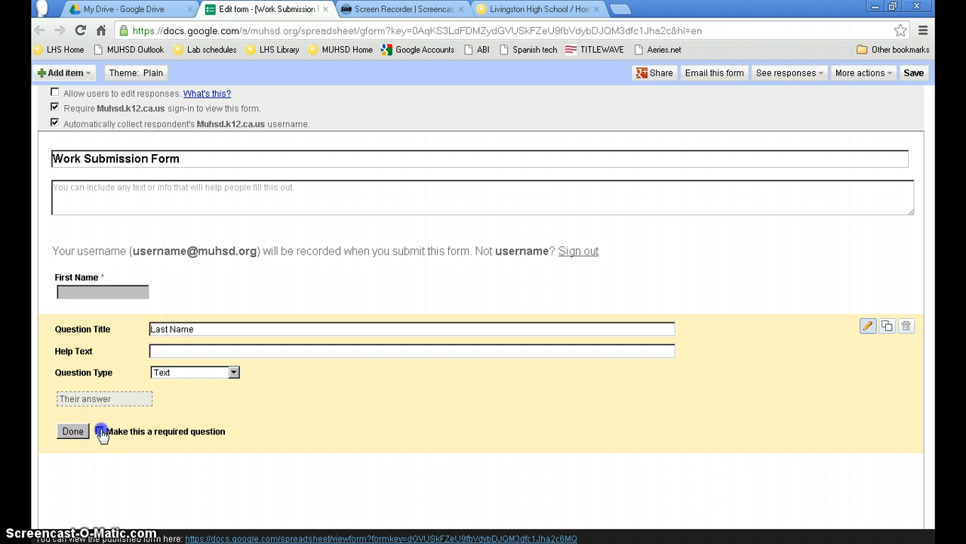
pyautogui.click(73, 431)
pyautogui.click(74, 434)
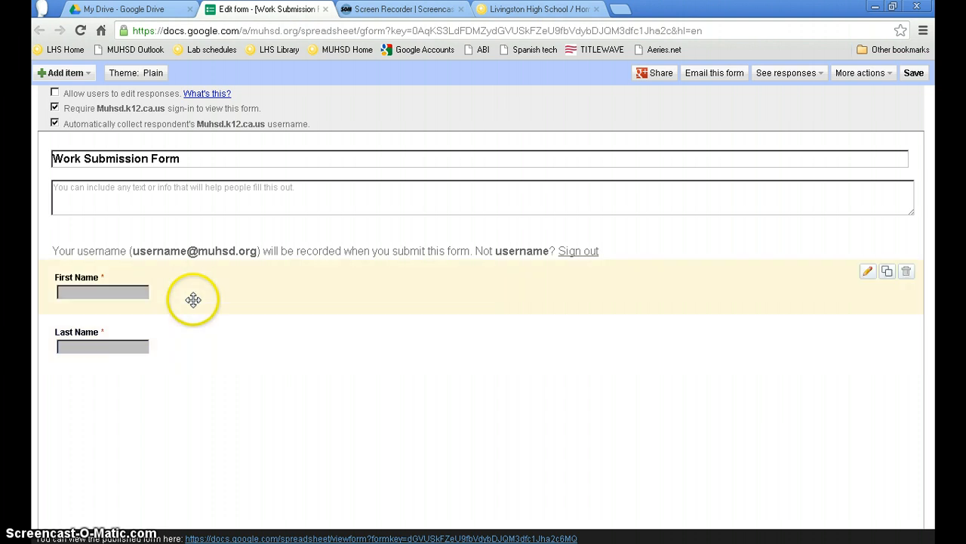
# Duplicate the Last Name question, retitle the copy "ID#", and finish editing it.
pyautogui.click(68, 74)
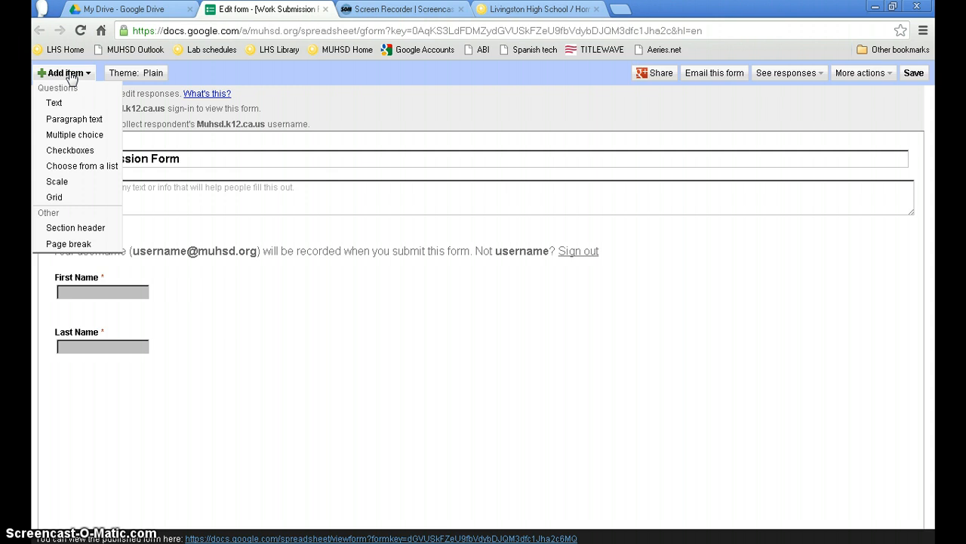
pyautogui.click(211, 391)
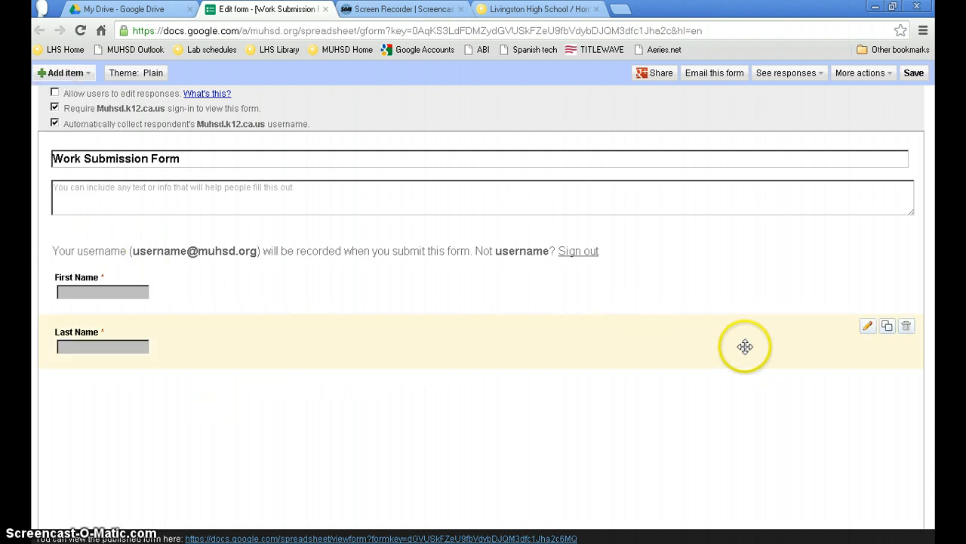
pyautogui.click(887, 328)
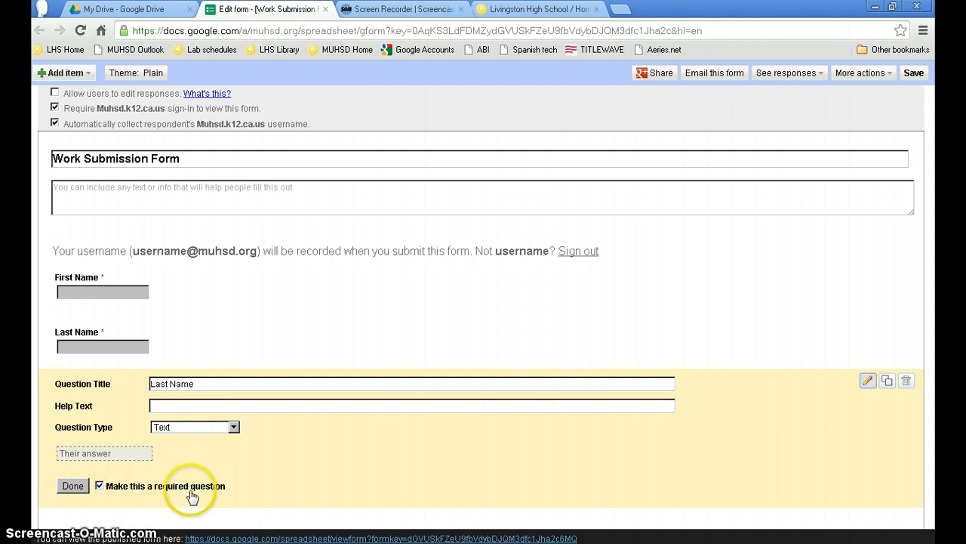
pyautogui.click(205, 384)
pyautogui.tripleClick(205, 383)
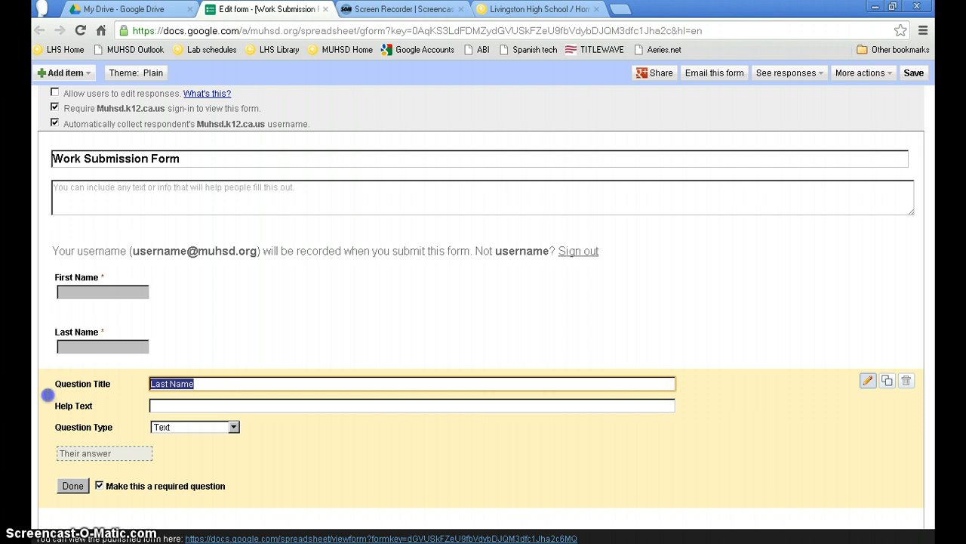
pyautogui.press('BackSpace')
pyautogui.write('Id')
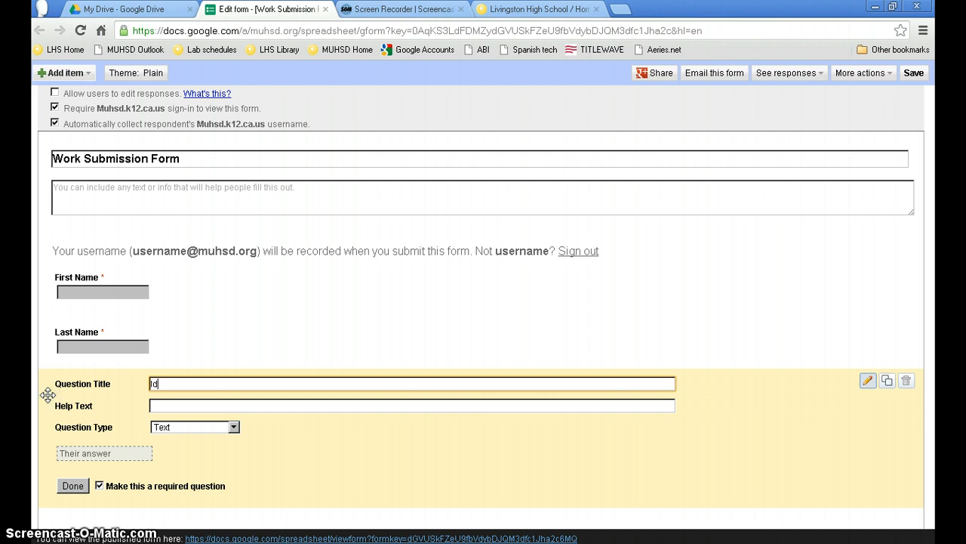
pyautogui.write('#')
pyautogui.press('BackSpace')
pyautogui.press('BackSpace')
pyautogui.press('BackSpace')
pyautogui.write('ID#')
pyautogui.click(73, 487)
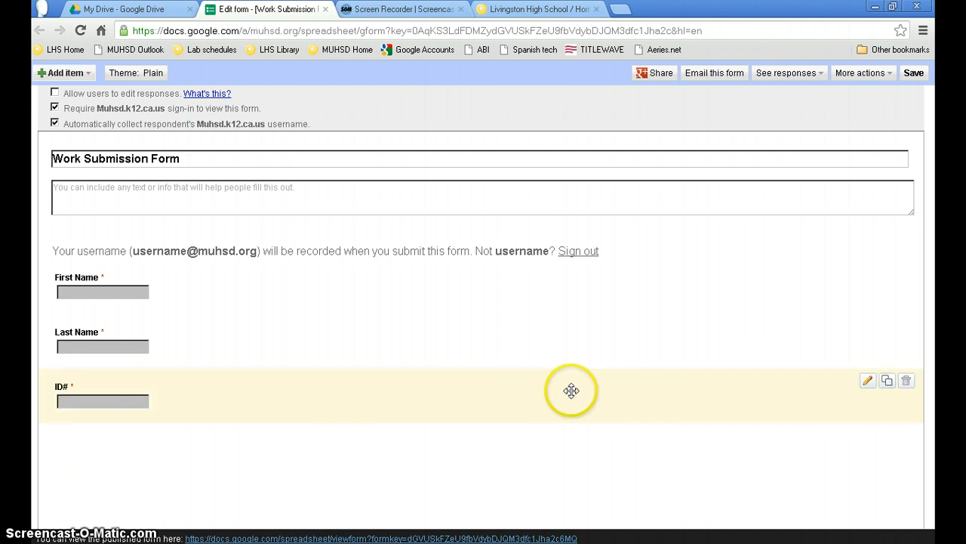
# Duplicate the ID# question and retitle the copy "Period".
pyautogui.click(888, 382)
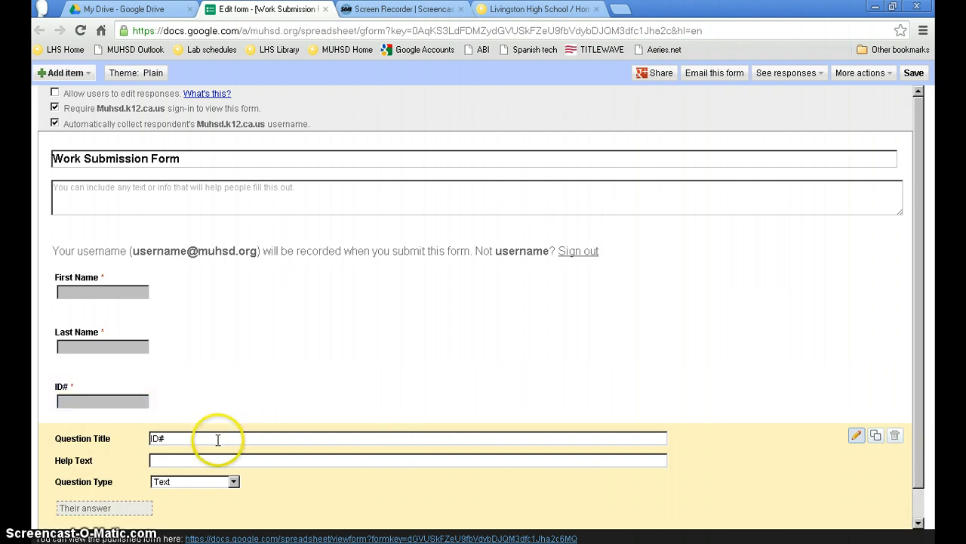
pyautogui.click(194, 438)
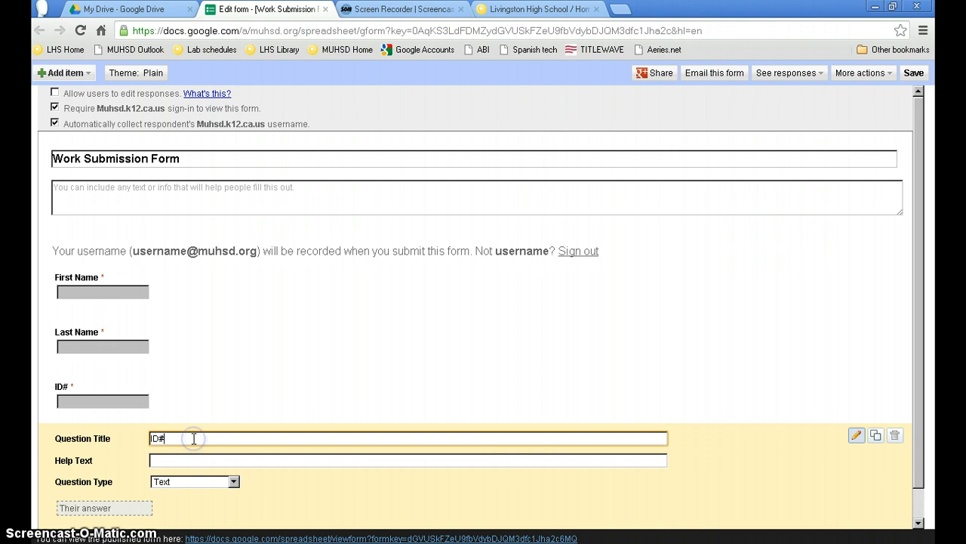
pyautogui.press('BackSpace')
pyautogui.press('BackSpace')
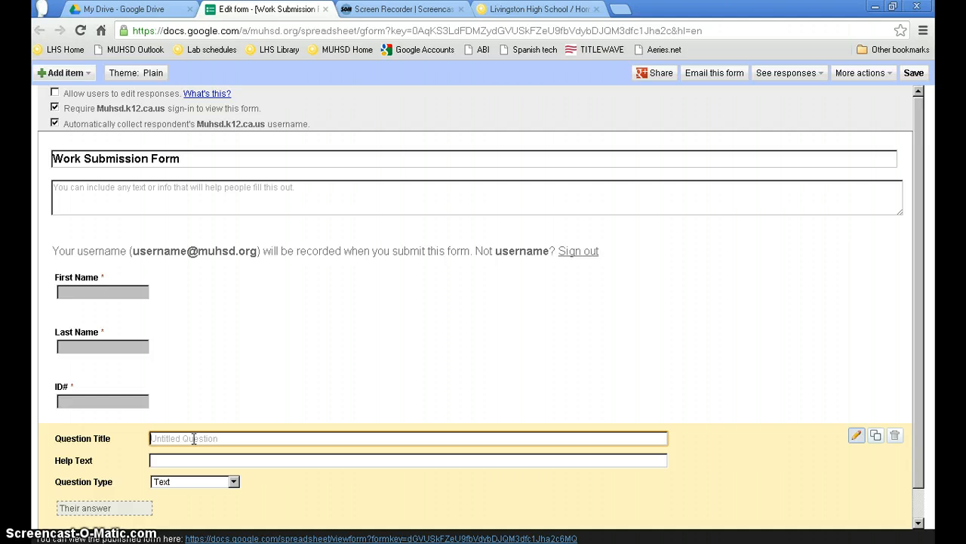
pyautogui.write('Period')
# Change the Period question's type to "Choose from a list".
pyautogui.click(216, 480)
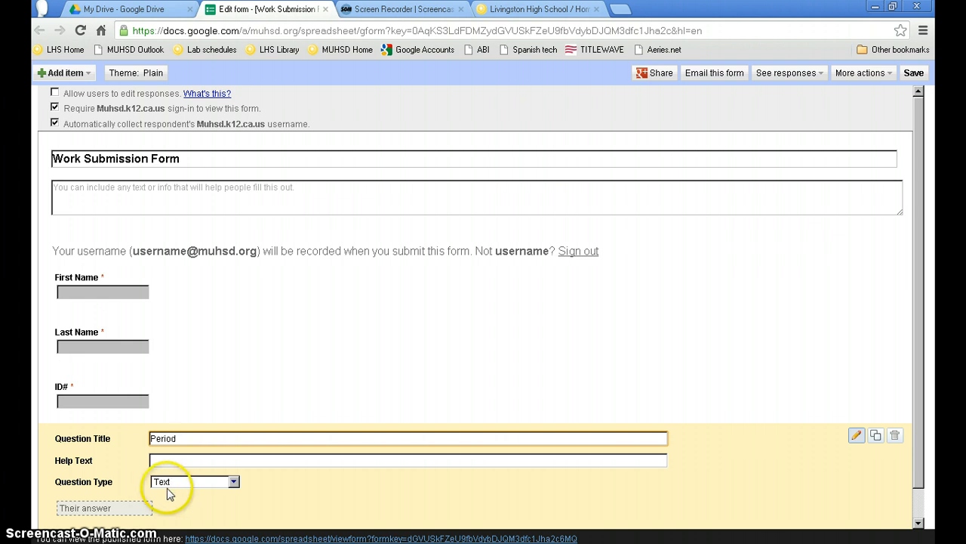
pyautogui.click(235, 484)
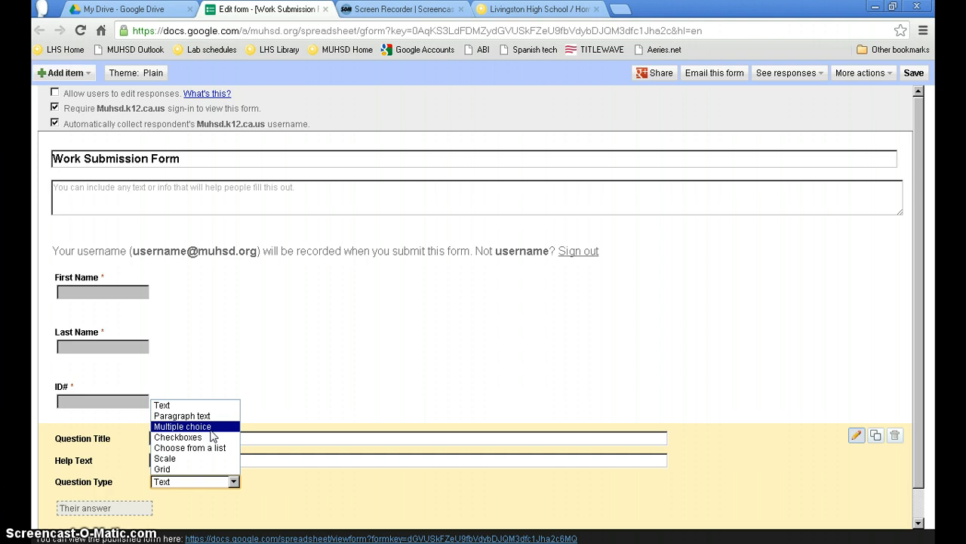
pyautogui.click(209, 448)
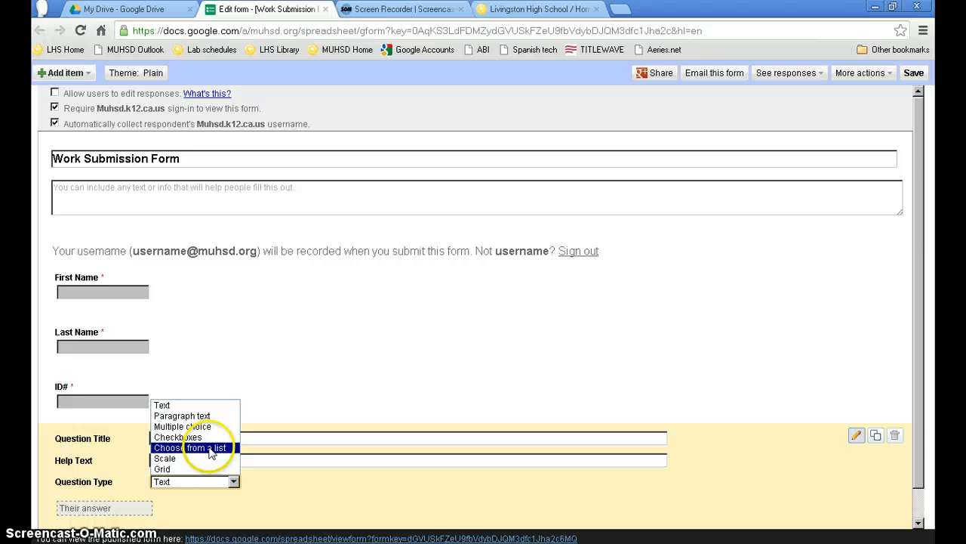
pyautogui.click(209, 448)
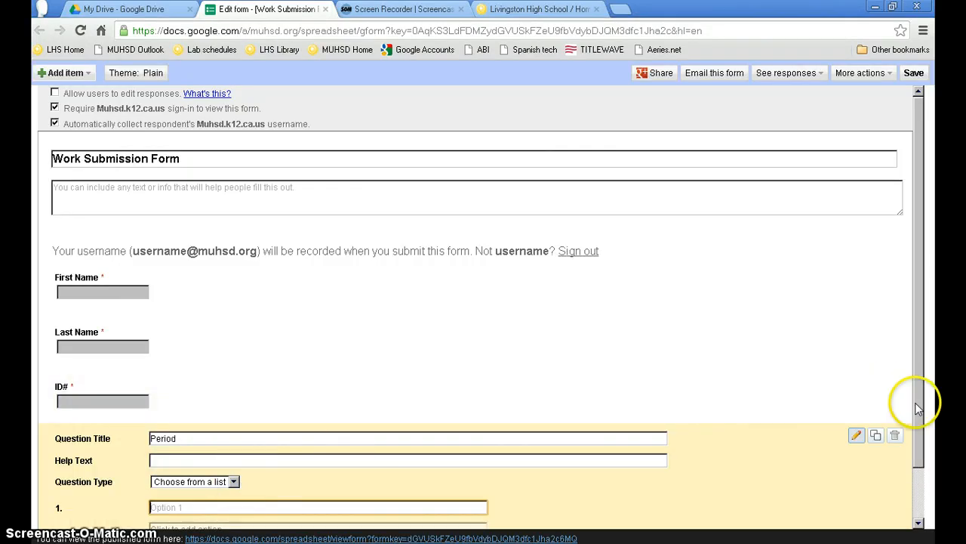
pyautogui.moveTo(917, 407); pyautogui.dragTo(923, 459)
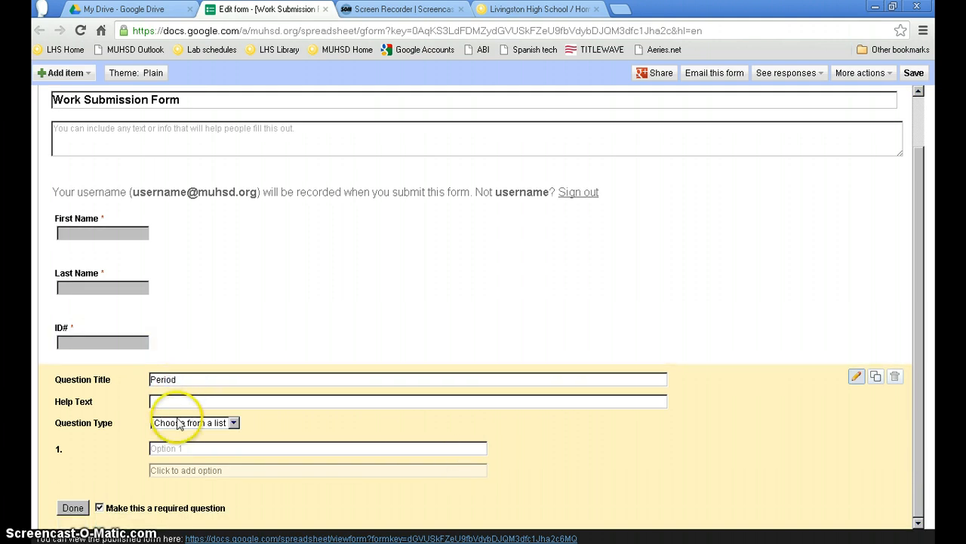
# Fill the Period question's list with the options 1, 2, 3, 4, 5 and 6.
pyautogui.click(165, 447)
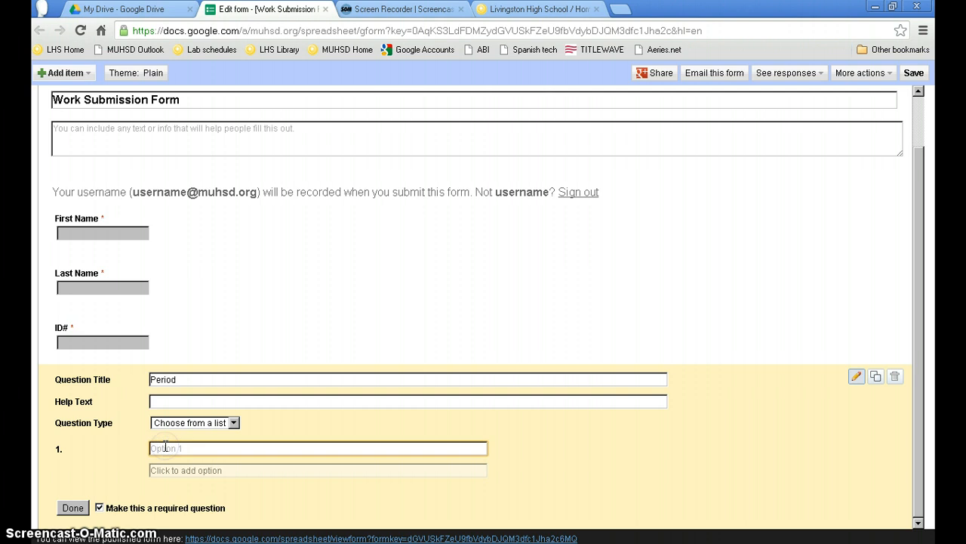
pyautogui.write('1')
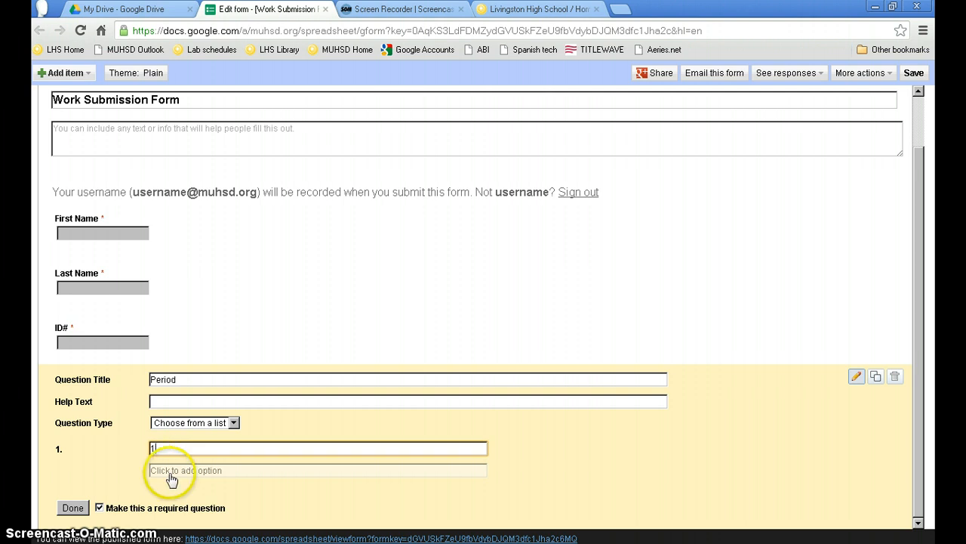
pyautogui.press('Return')
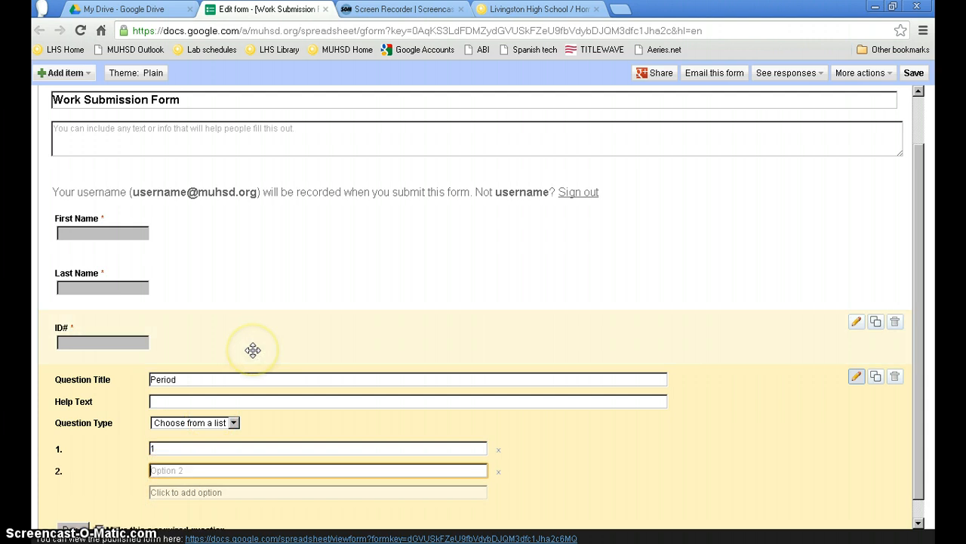
pyautogui.write('2')
pyautogui.press('Return')
pyautogui.write('3')
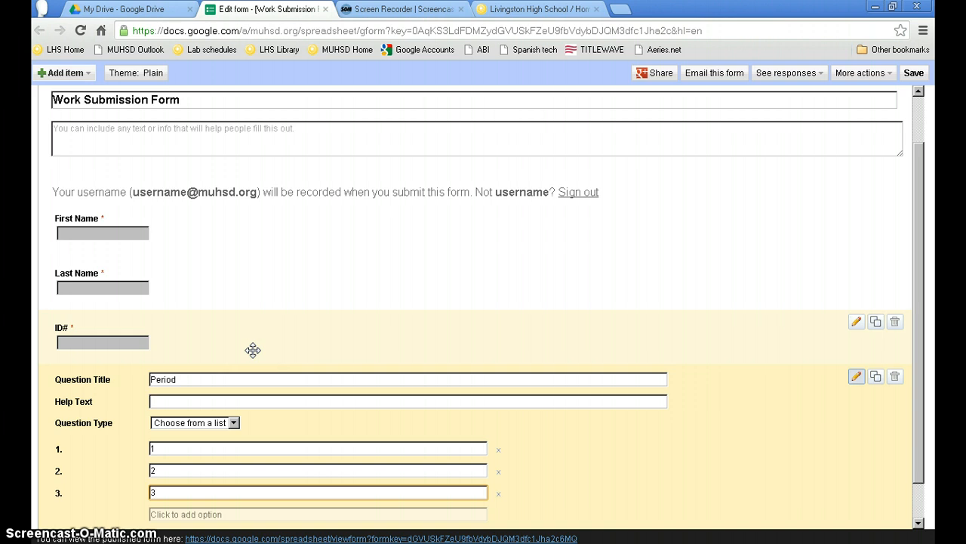
pyautogui.press('Return')
pyautogui.write('4')
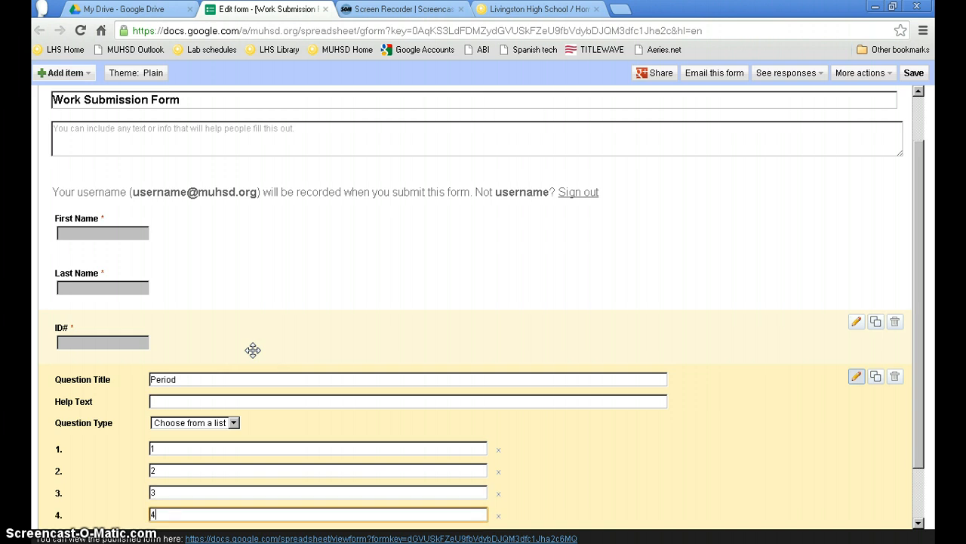
pyautogui.press('Return')
pyautogui.write('5')
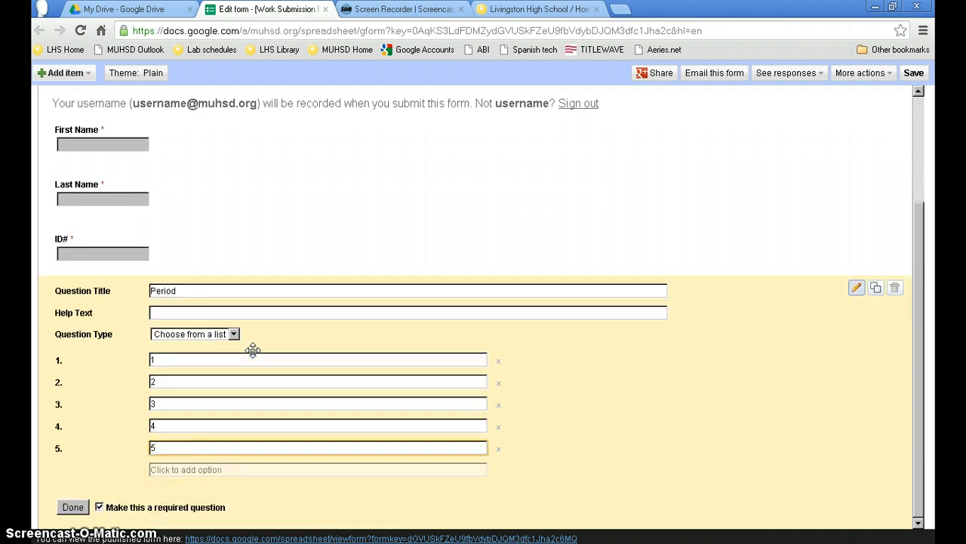
pyautogui.press('Return')
pyautogui.write('6')
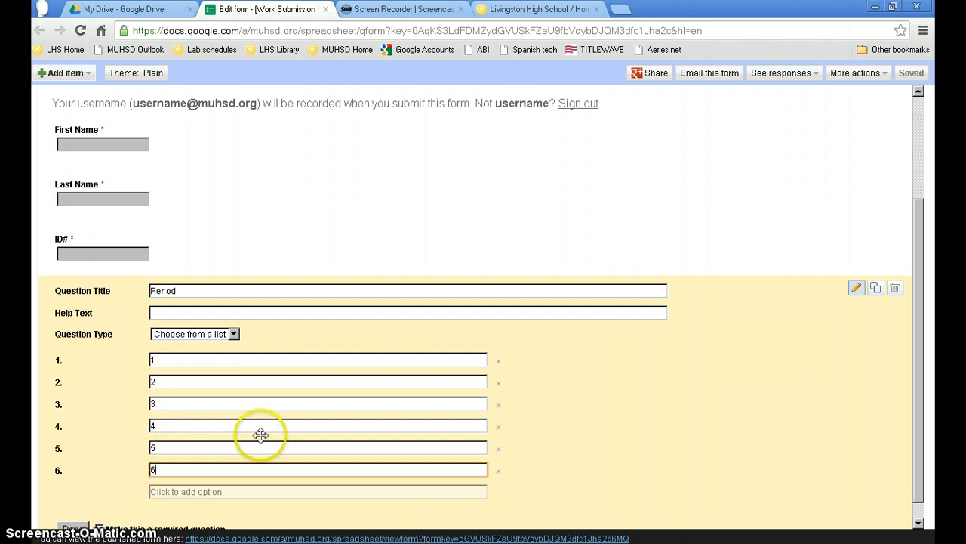
# Remove option 4 from the Period question's list and finish editing the question.
pyautogui.click(498, 427)
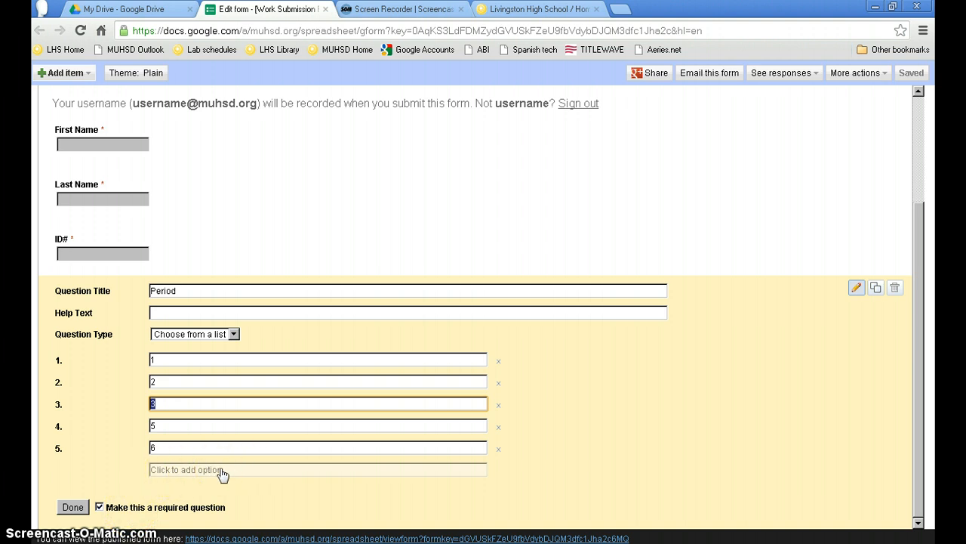
pyautogui.click(69, 509)
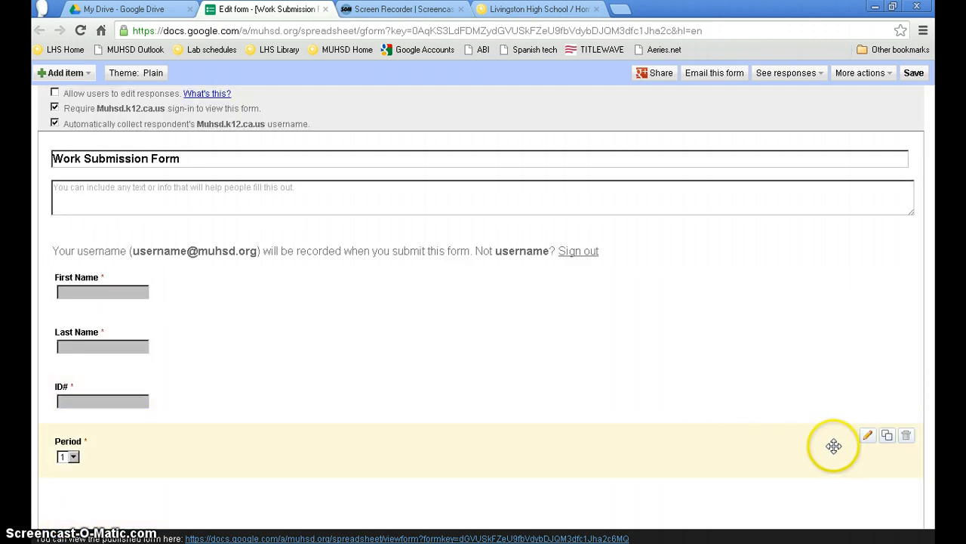
# Duplicate the Period question and retitle the copy "Assignment Name".
pyautogui.click(888, 437)
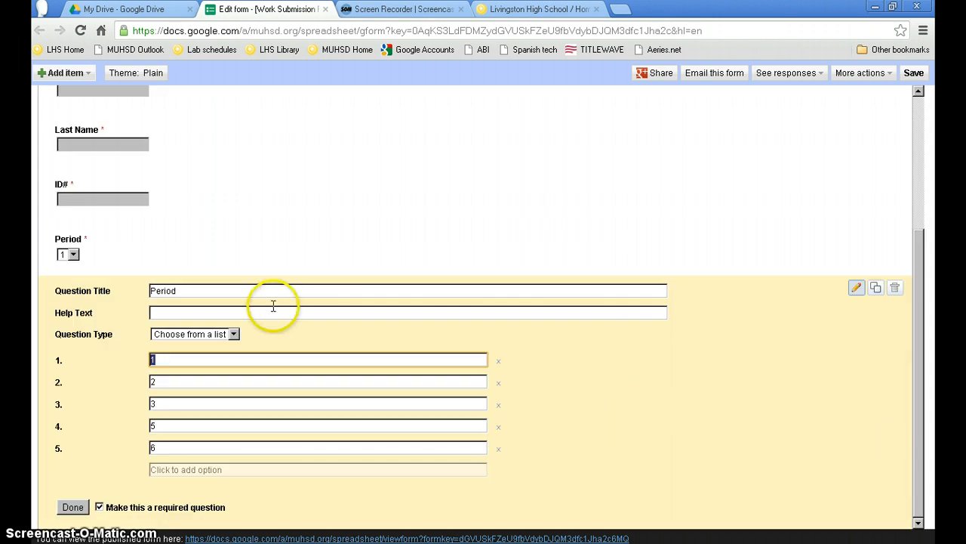
pyautogui.click(184, 290)
pyautogui.moveTo(185, 290); pyautogui.dragTo(32, 290)
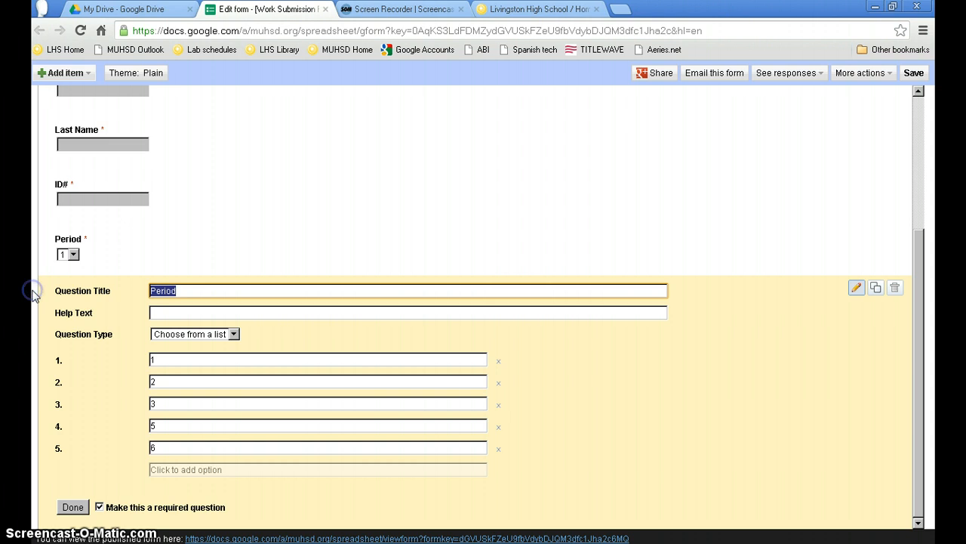
pyautogui.write('Assignment')
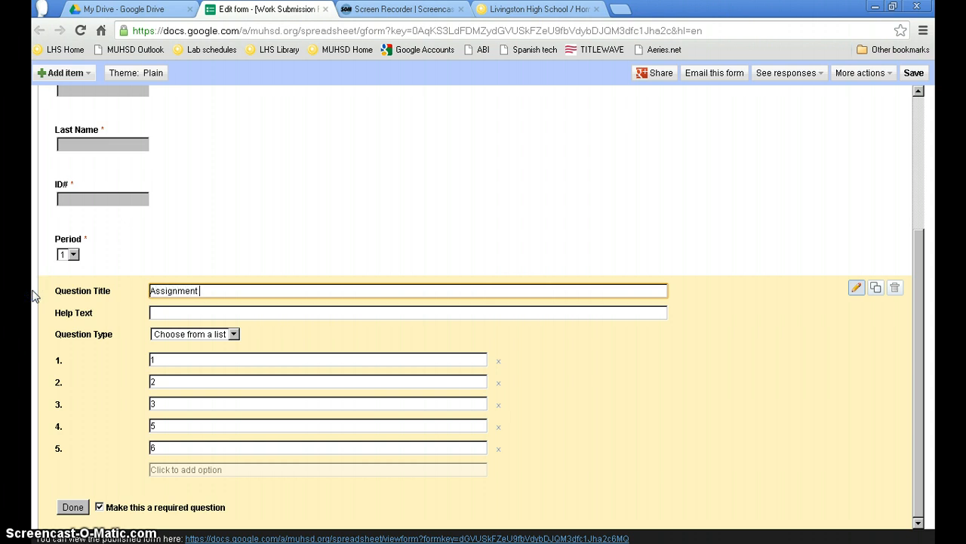
pyautogui.write(' Name')
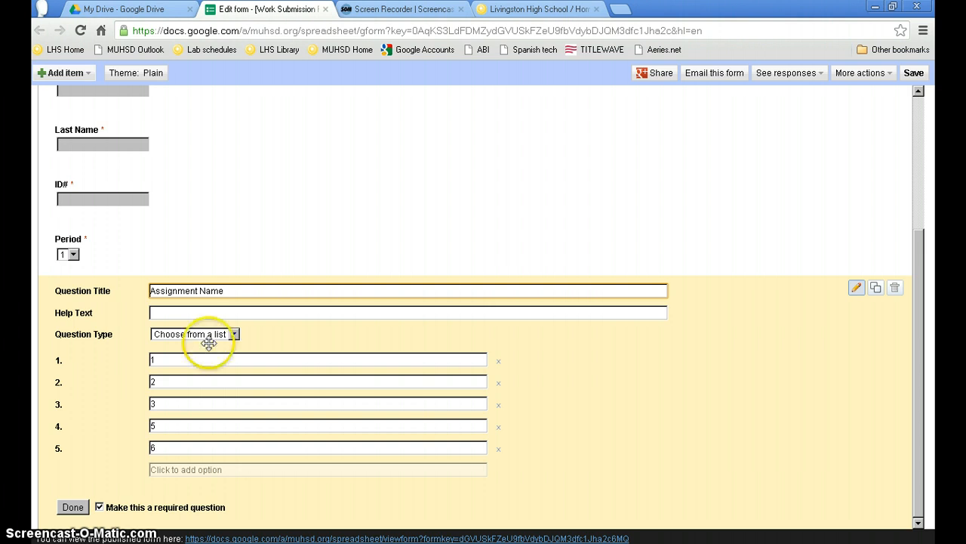
# Replace the first three Assignment Name options with "Resume", "Business Letter" and "Reading Log 1".
pyautogui.click(164, 362)
pyautogui.moveTo(165, 361); pyautogui.dragTo(134, 360)
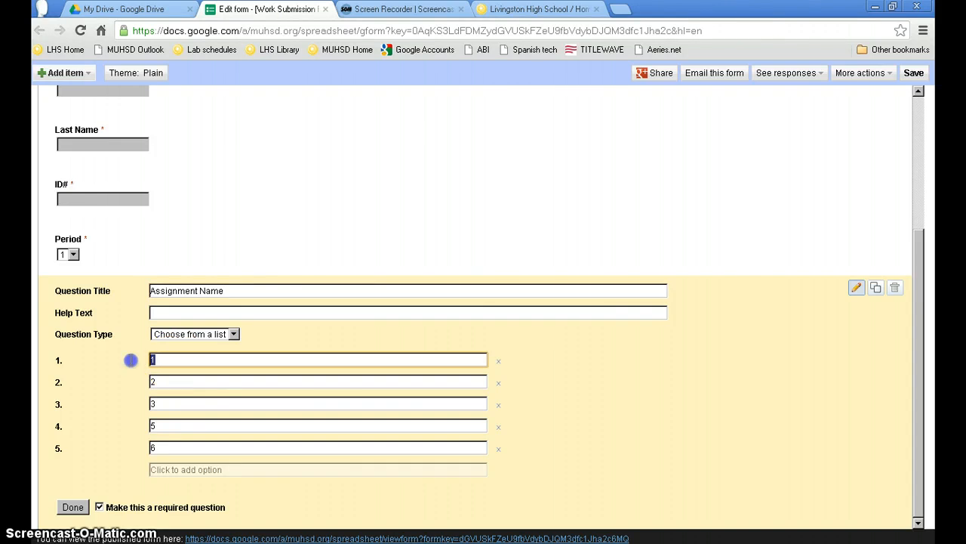
pyautogui.write('Resume')
pyautogui.press('Tab')
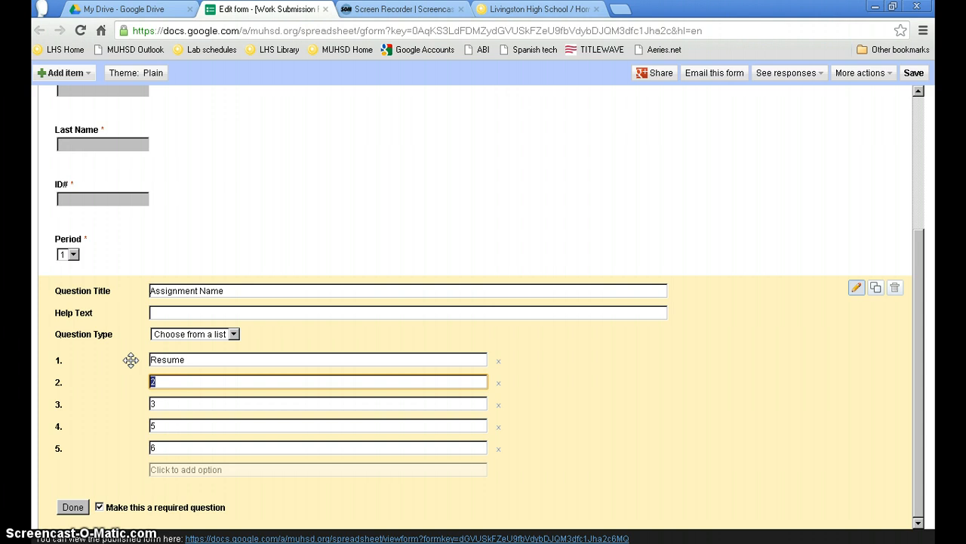
pyautogui.write('Business Letter')
pyautogui.press('Tab')
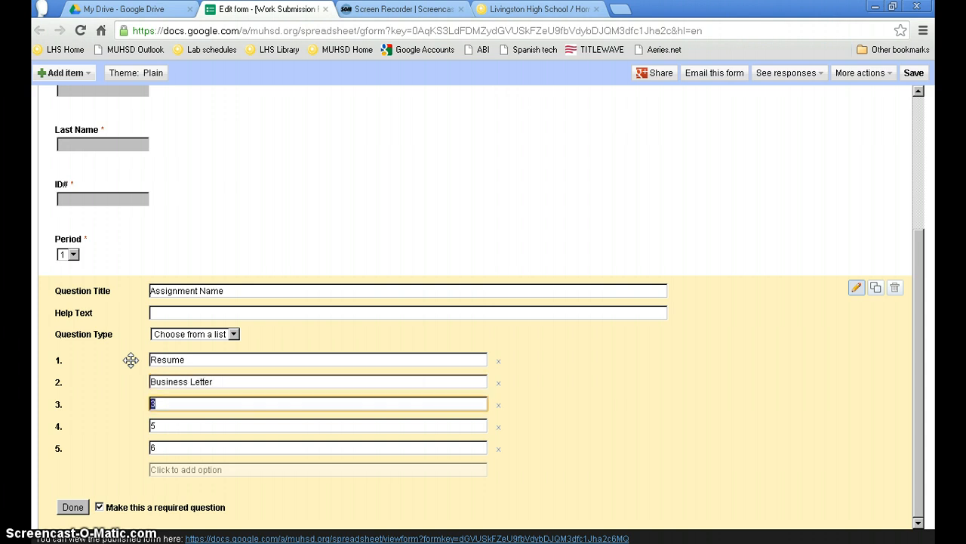
pyautogui.write('Readi')
pyautogui.write('ng Log')
pyautogui.write(' !')
pyautogui.write('1')
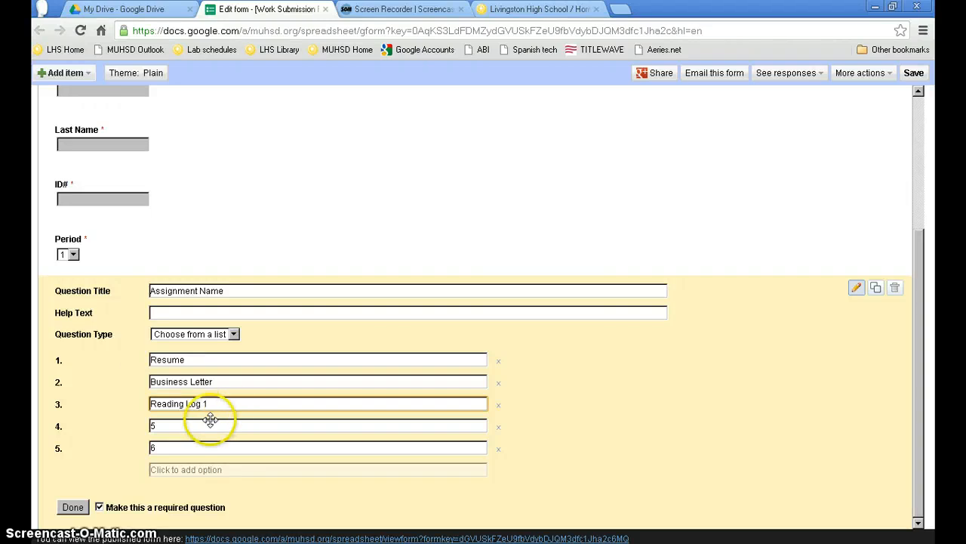
# Remove the leftover options 5 and 6 from the Assignment Name list and finish editing the question.
pyautogui.click(163, 428)
pyautogui.click(498, 427)
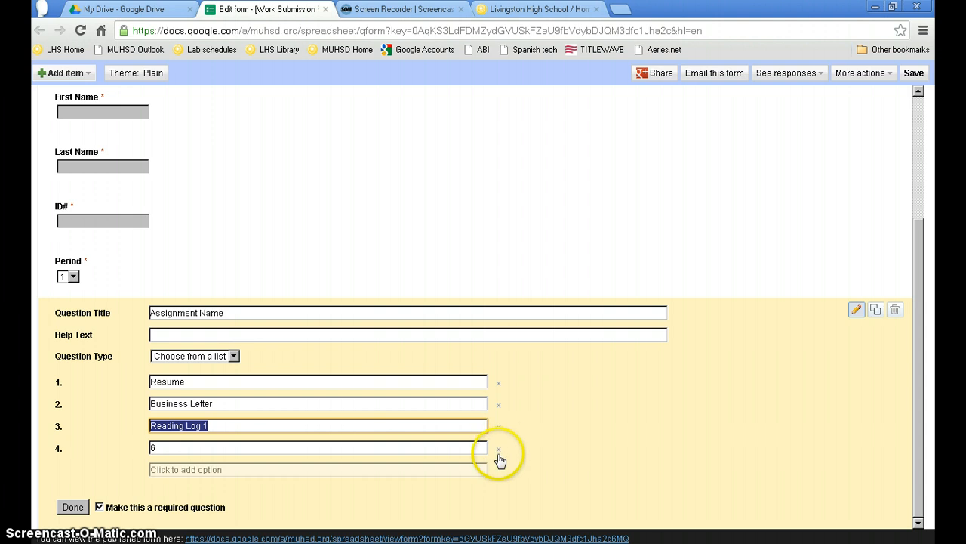
pyautogui.click(498, 450)
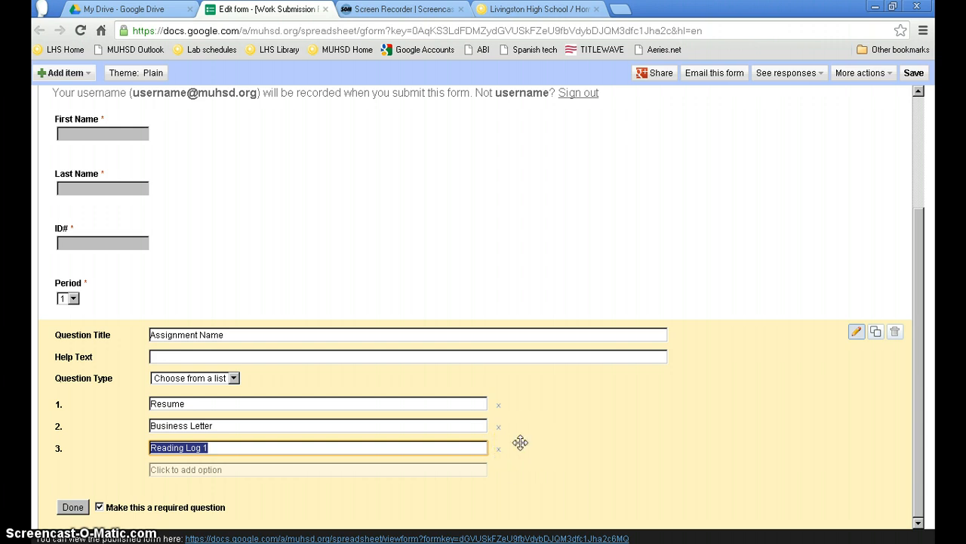
pyautogui.click(541, 407)
pyautogui.click(74, 507)
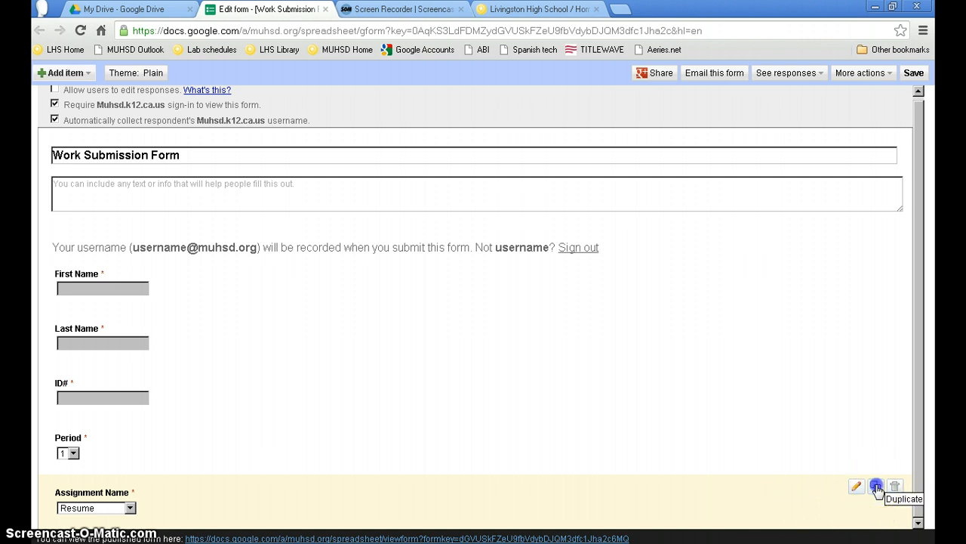
# Duplicate the Assignment Name question and retitle the copy "Copy and paste the share link to your document".
pyautogui.click(875, 489)
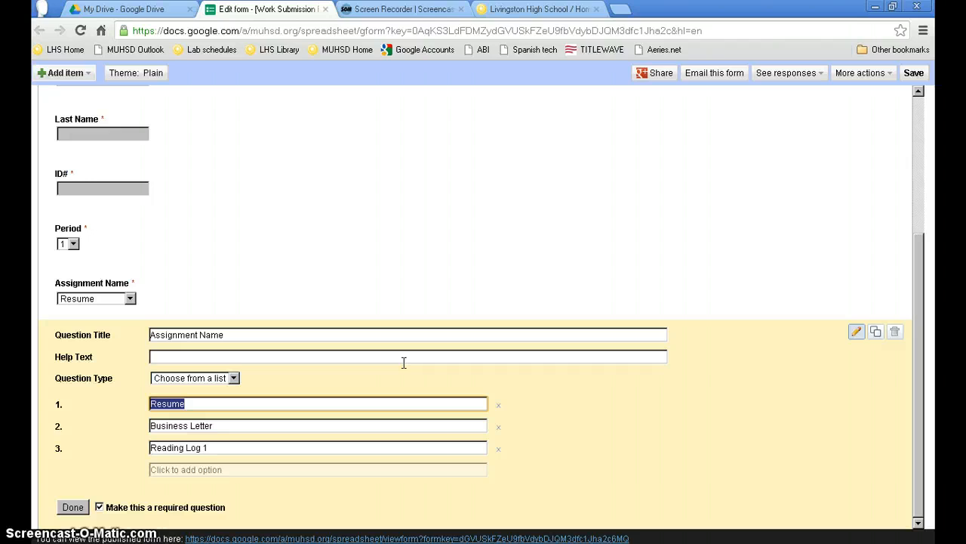
pyautogui.click(325, 352)
pyautogui.moveTo(239, 334); pyautogui.dragTo(124, 335)
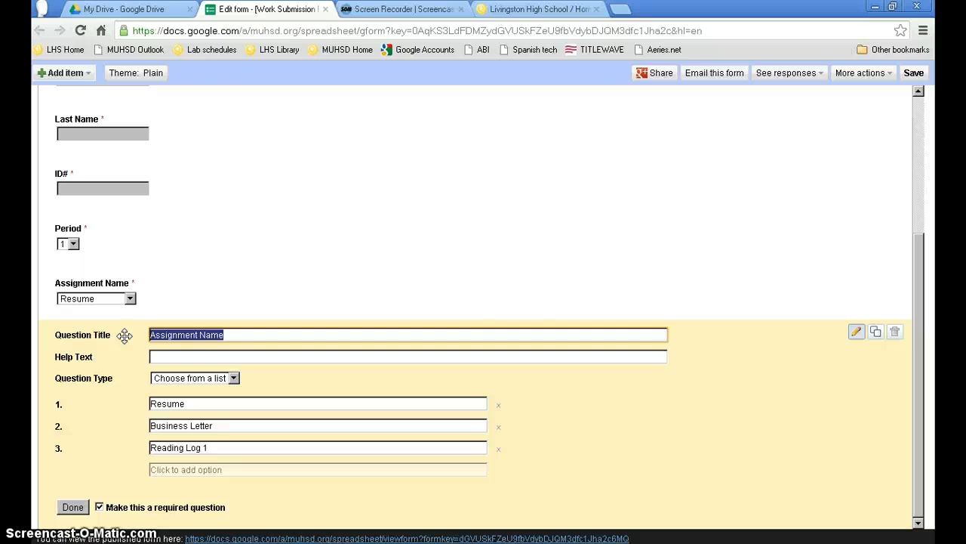
pyautogui.write('Copy and ')
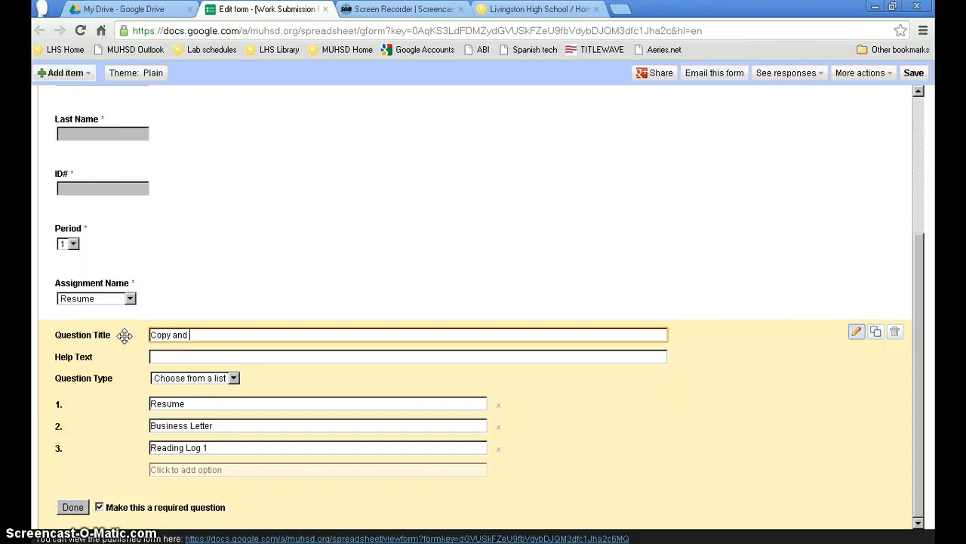
pyautogui.write('P')
pyautogui.press('BackSpace')
pyautogui.write('paste the share link to yo')
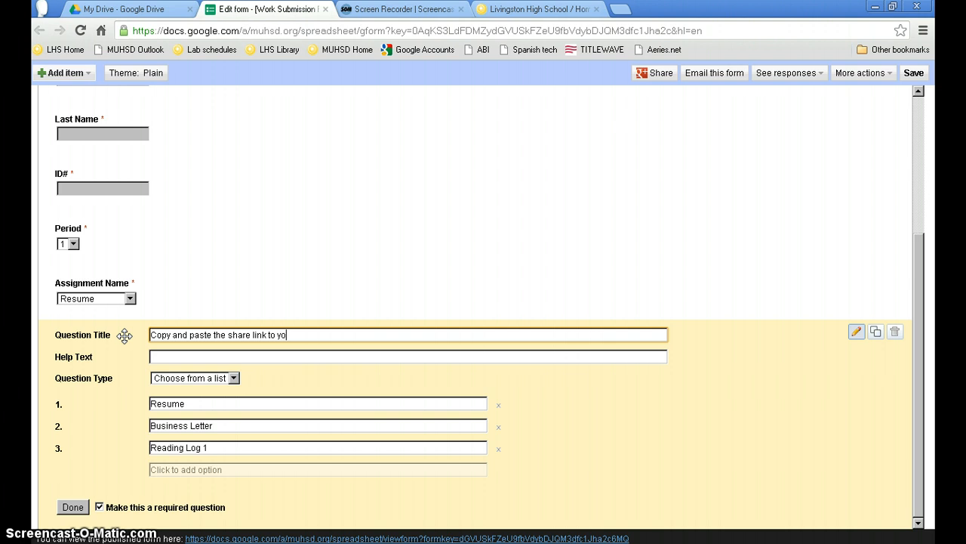
pyautogui.write('ur document')
# Change the share link question's type to "Paragraph text" and finish editing it.
pyautogui.click(234, 379)
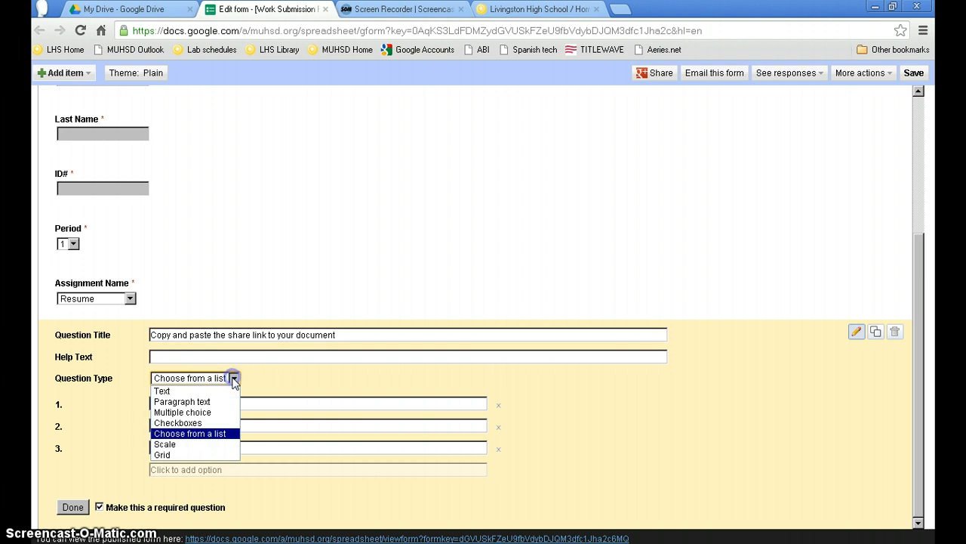
pyautogui.click(198, 401)
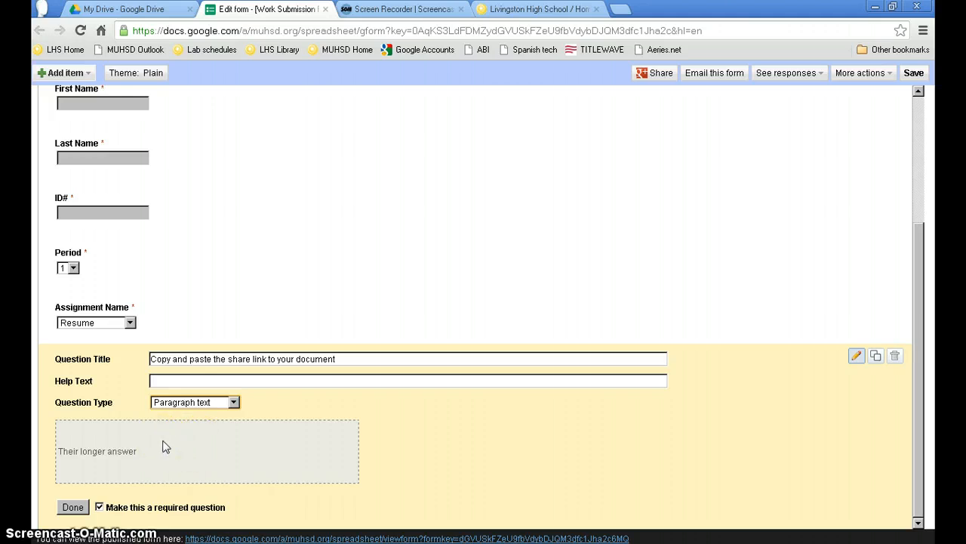
pyautogui.click(73, 508)
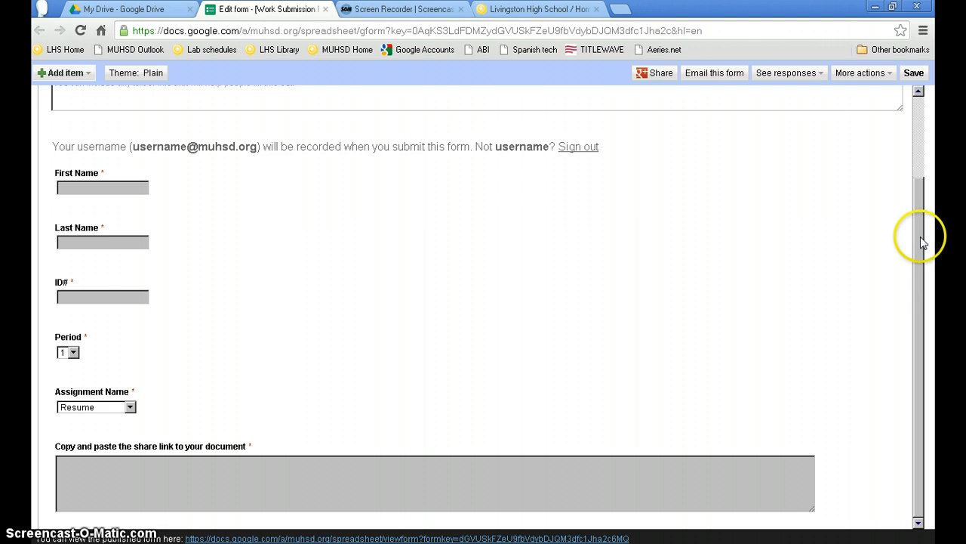
# Apply the Letterhead theme to the form.
pyautogui.moveTo(916, 189); pyautogui.dragTo(918, 136)
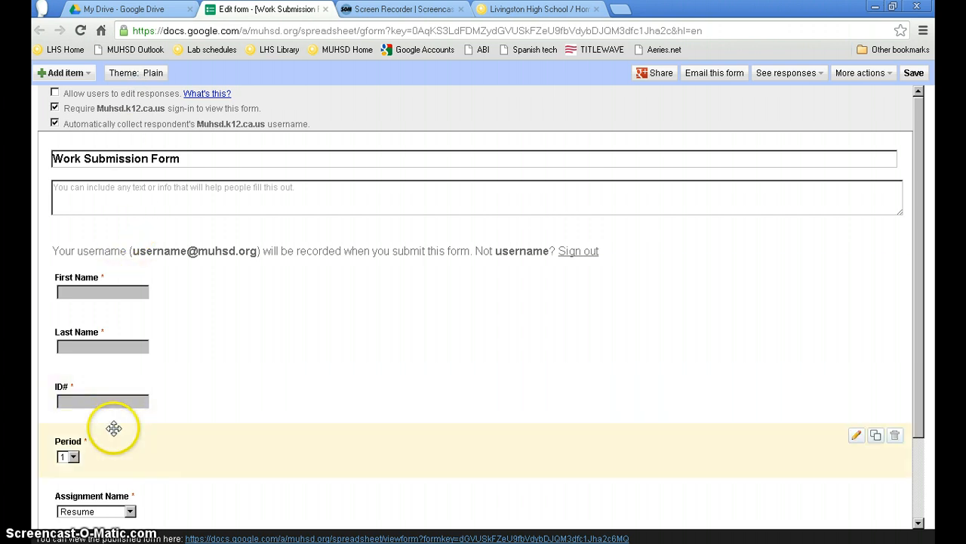
pyautogui.click(128, 72)
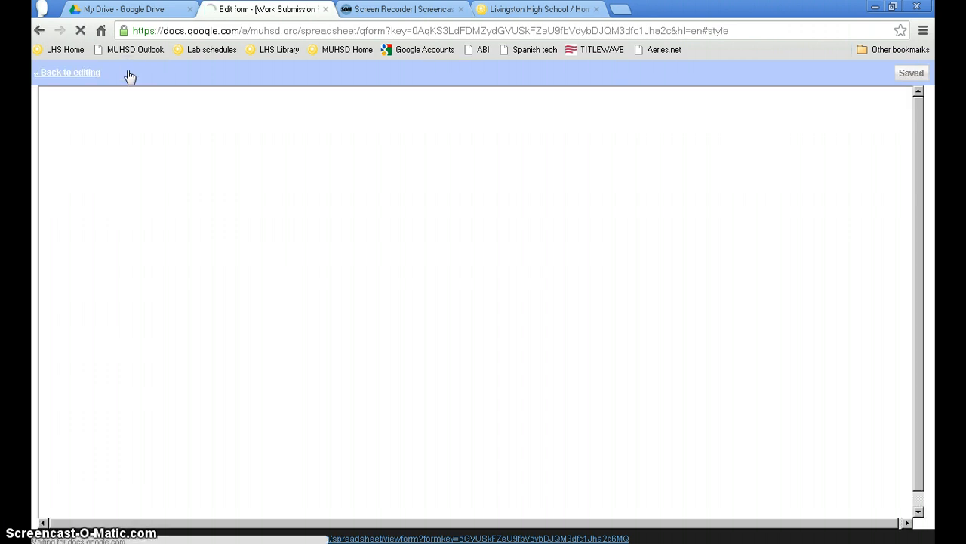
pyautogui.click(155, 184)
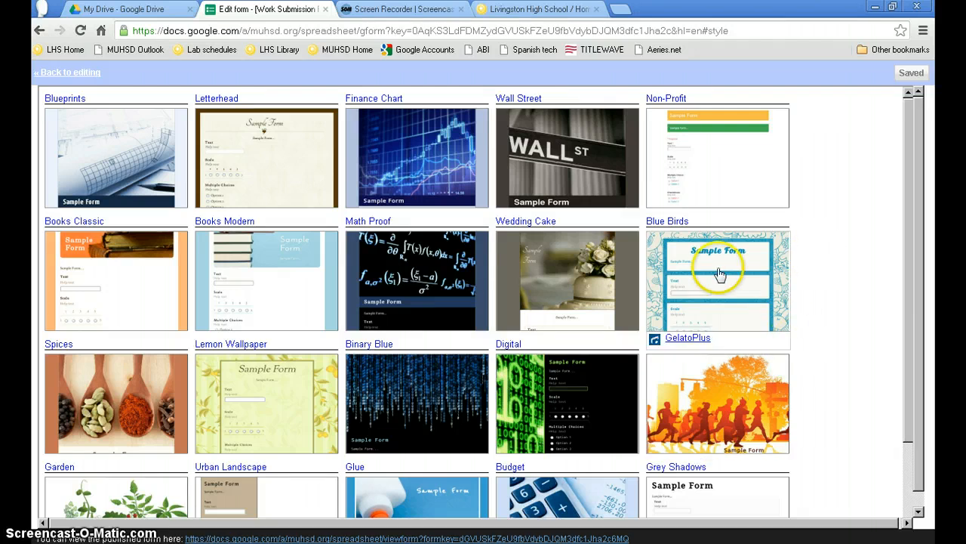
pyautogui.click(295, 168)
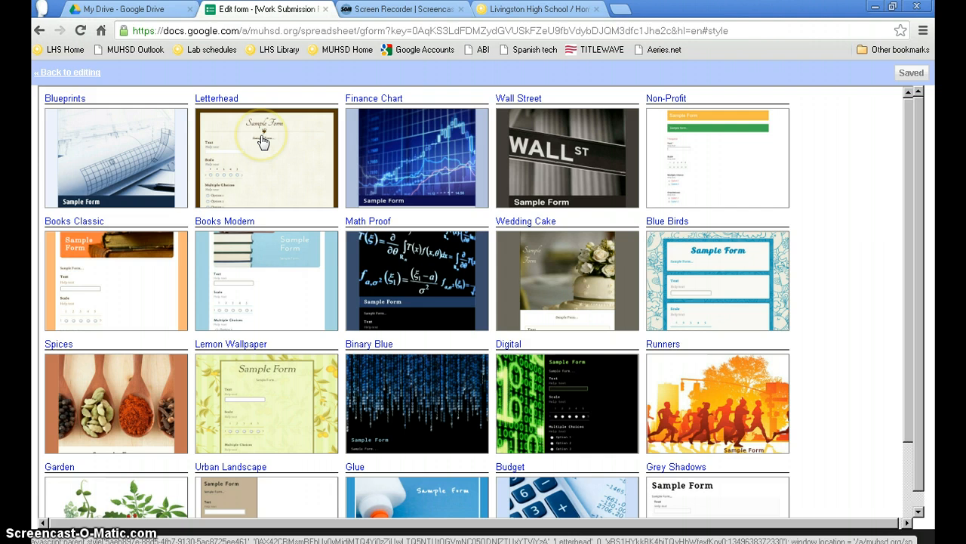
pyautogui.click(263, 142)
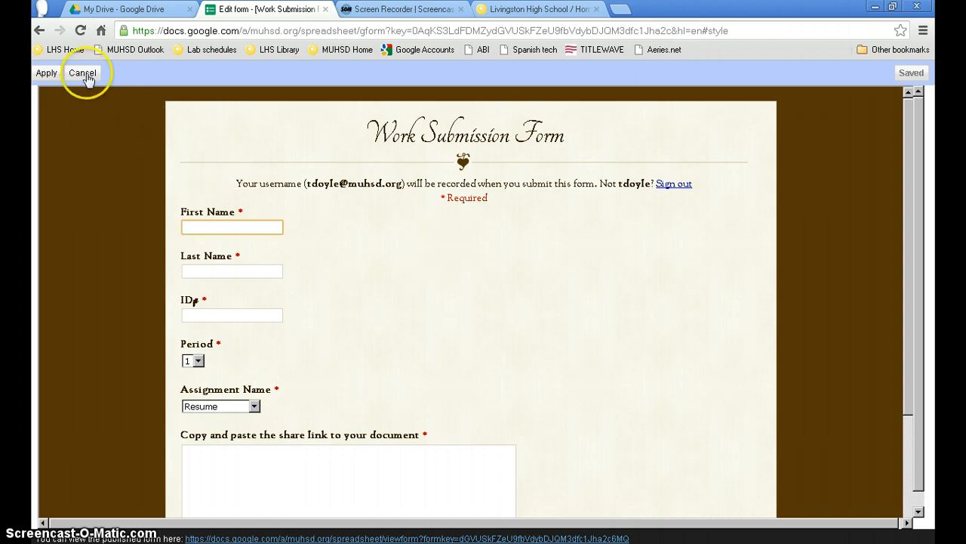
pyautogui.click(46, 73)
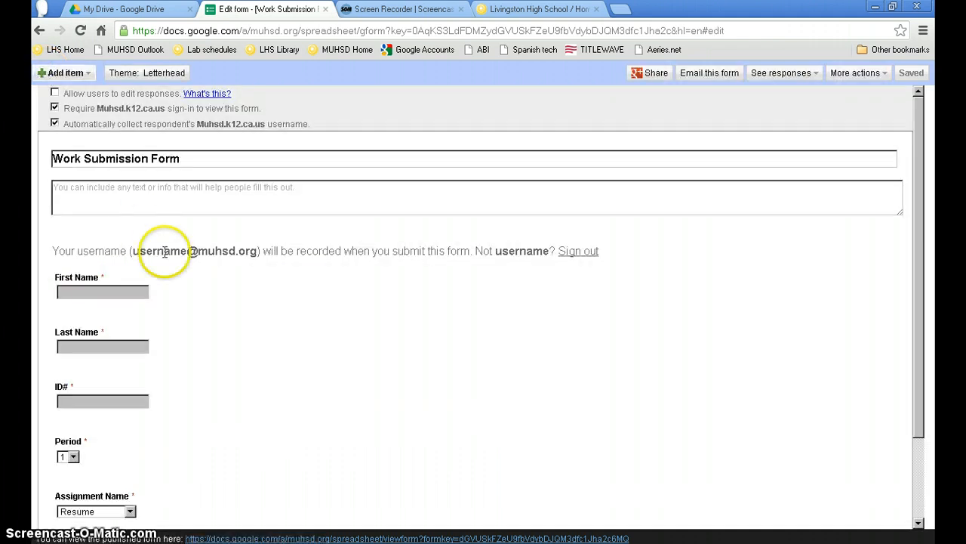
# Close the form editor and return to the My Drive file list.
pyautogui.moveTo(310, 282)
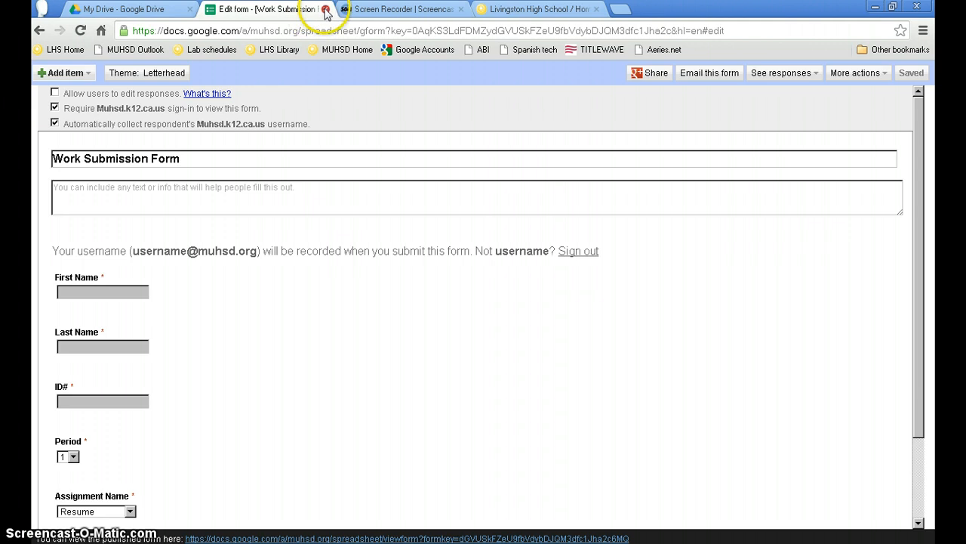
pyautogui.click(326, 9)
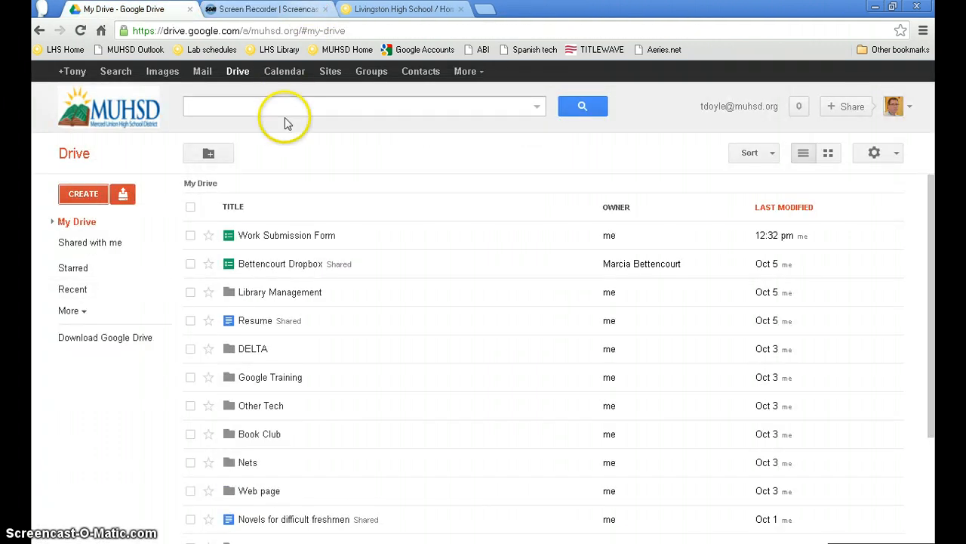
# Open the Work Submission Form response spreadsheet and widen column H, the share link column, to about twice its width.
pyautogui.click(281, 236)
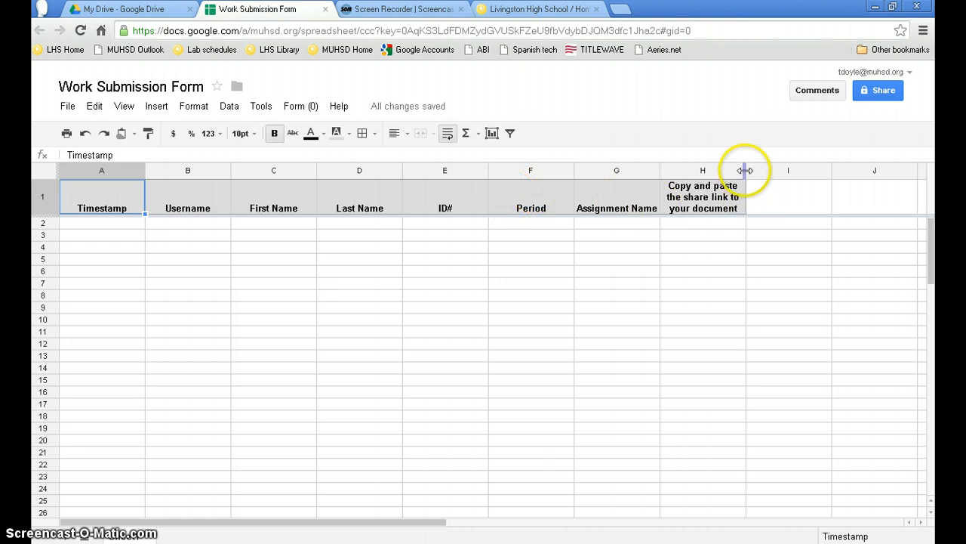
pyautogui.moveTo(746, 171); pyautogui.dragTo(829, 170)
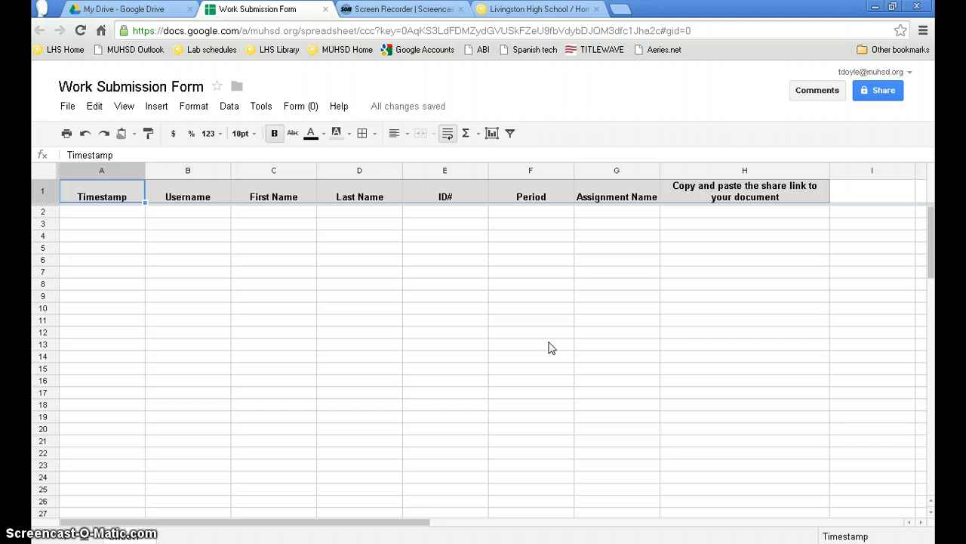
# Reopen the form for editing from the spreadsheet and add "Reading Log 2" as option 4 of the Assignment Name question.
pyautogui.click(299, 108)
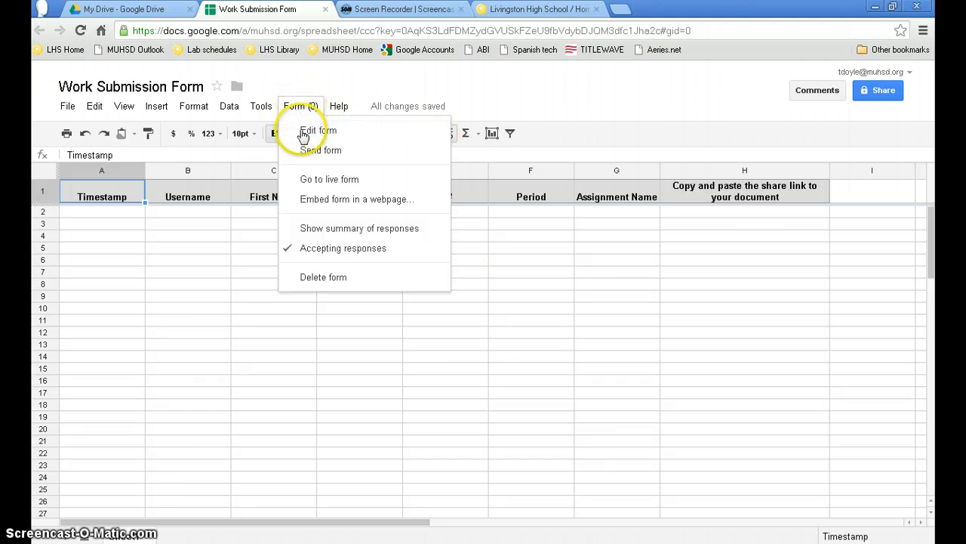
pyautogui.click(304, 129)
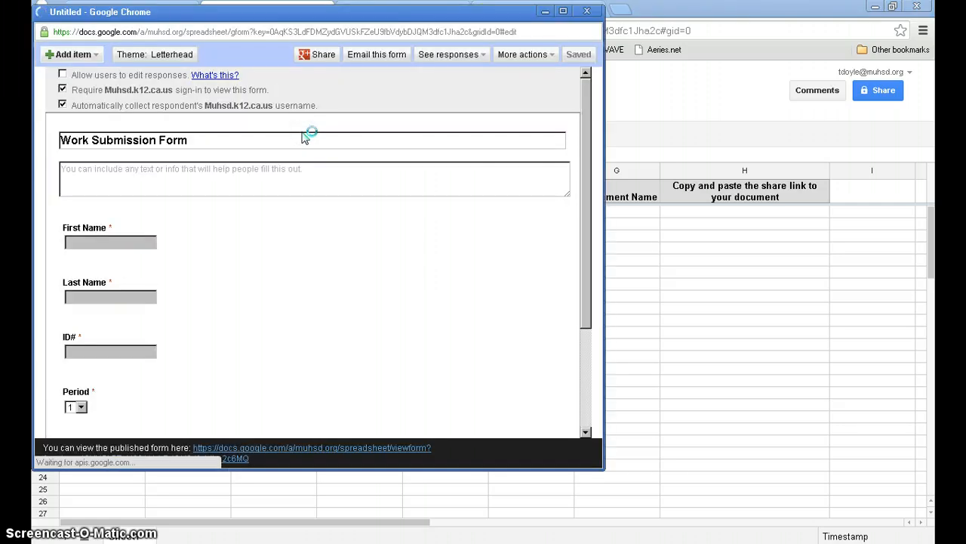
pyautogui.click(374, 135)
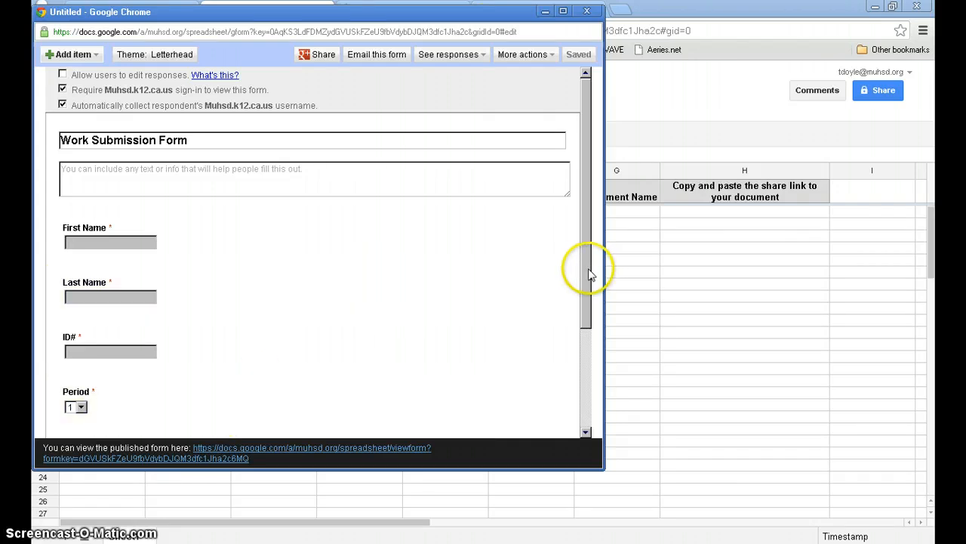
pyautogui.moveTo(586, 269); pyautogui.dragTo(582, 349)
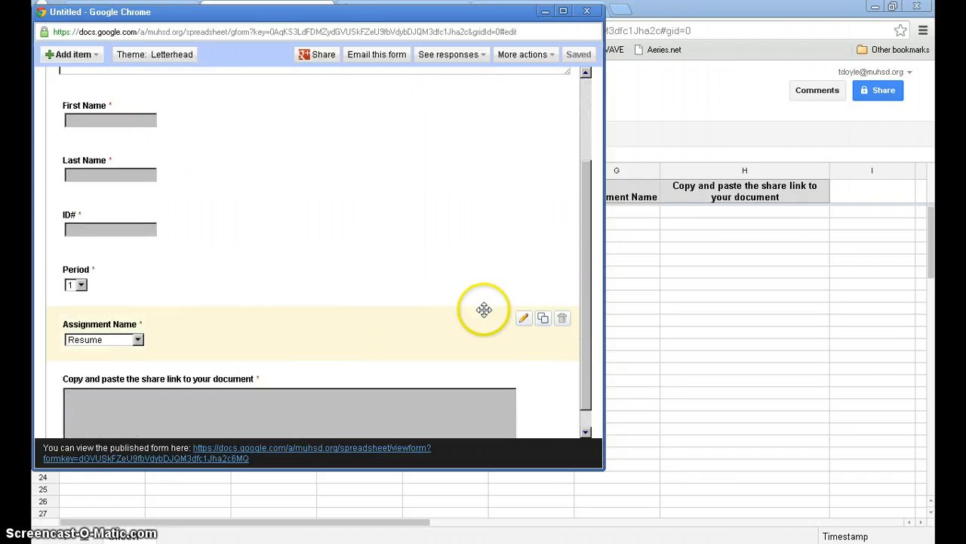
pyautogui.click(520, 320)
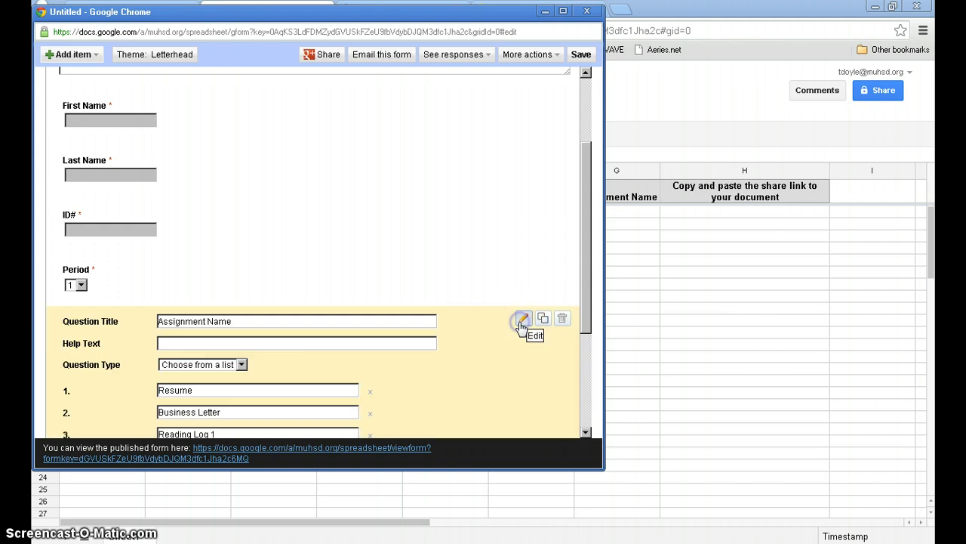
pyautogui.moveTo(587, 313); pyautogui.dragTo(589, 400)
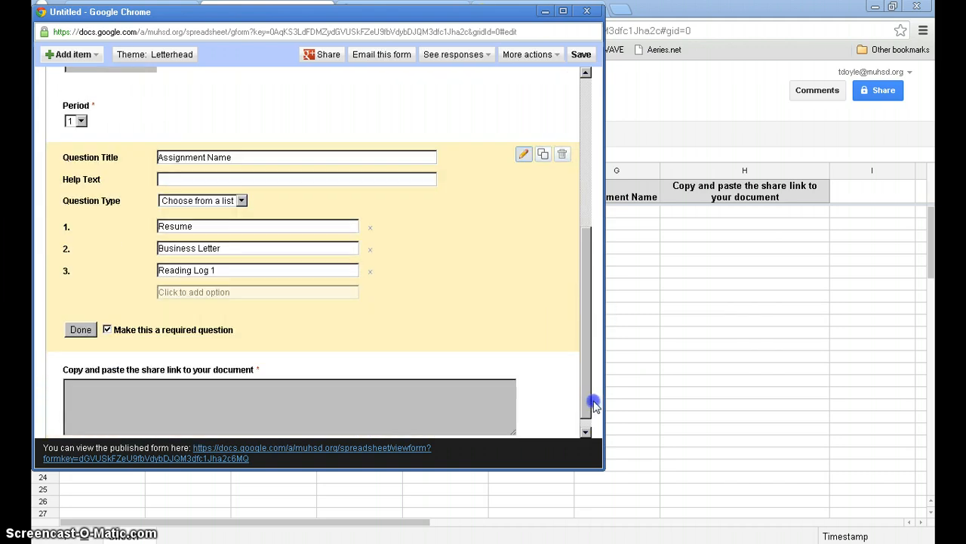
pyautogui.click(191, 292)
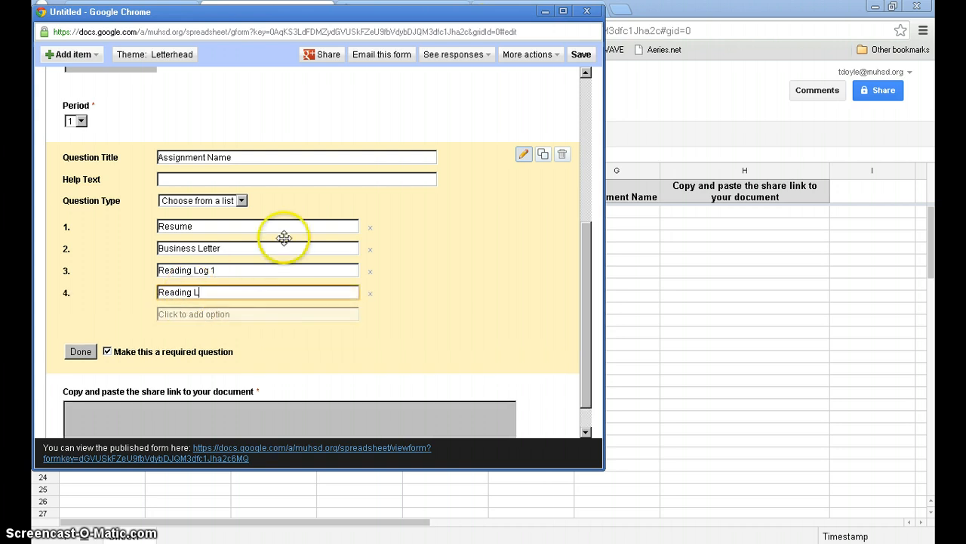
pyautogui.write('Reading Log 2')
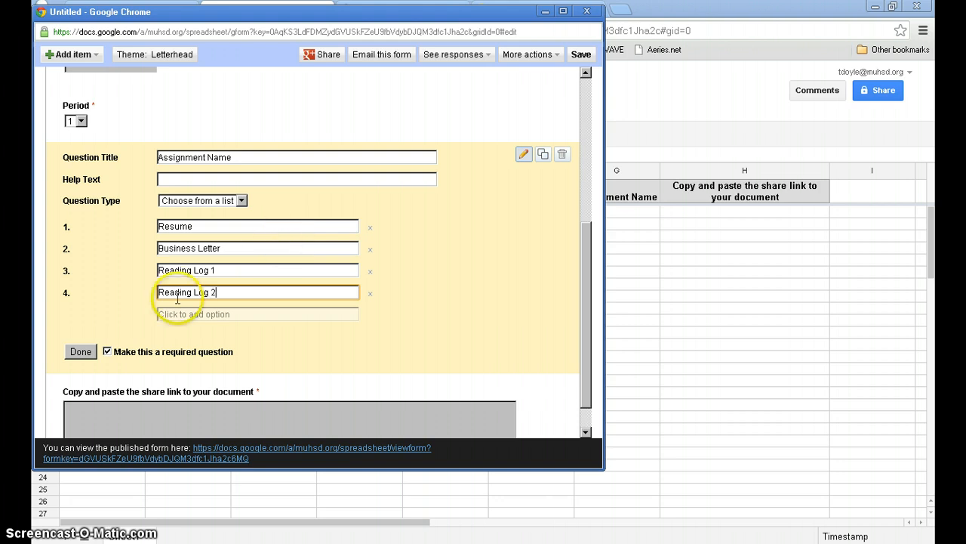
pyautogui.click(79, 352)
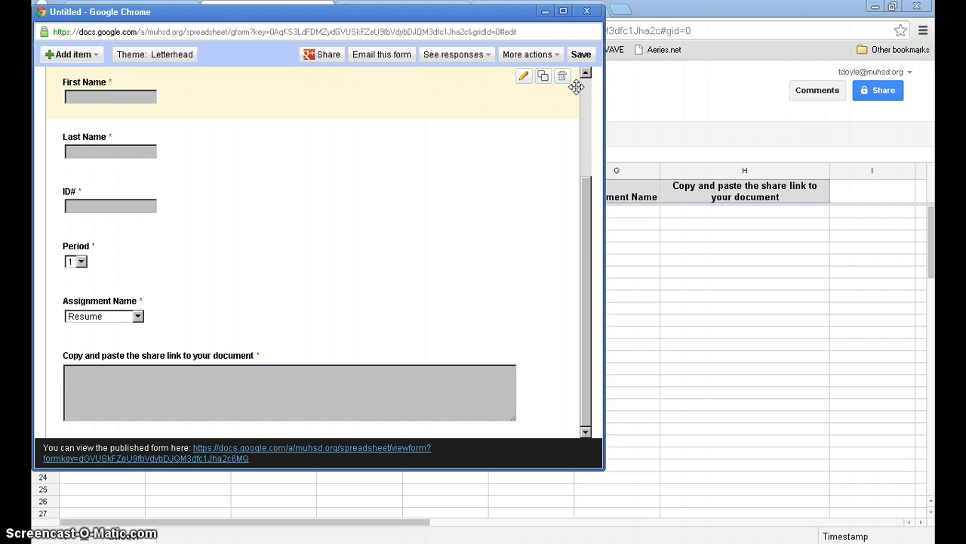
# Save the form changes and close the form editor to return to the response spreadsheet.
pyautogui.click(581, 56)
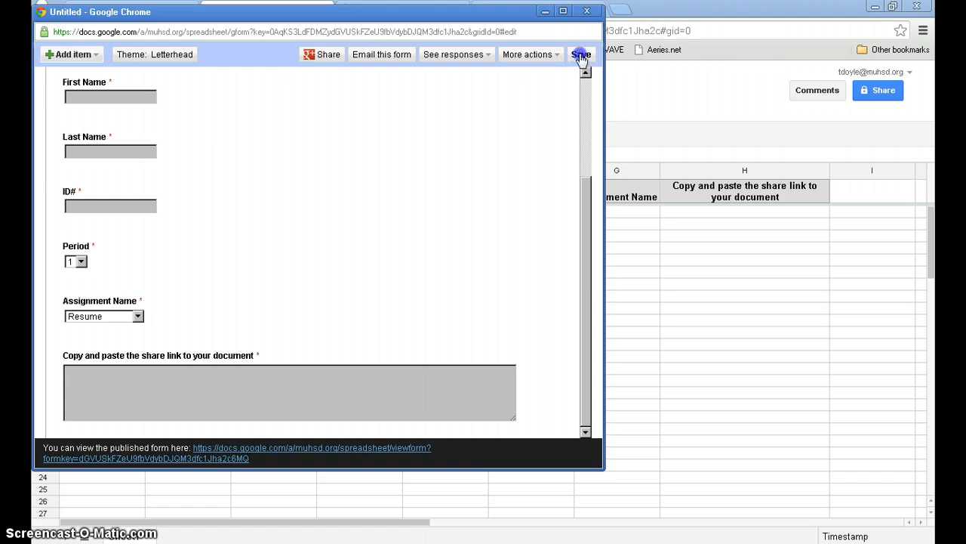
pyautogui.click(581, 56)
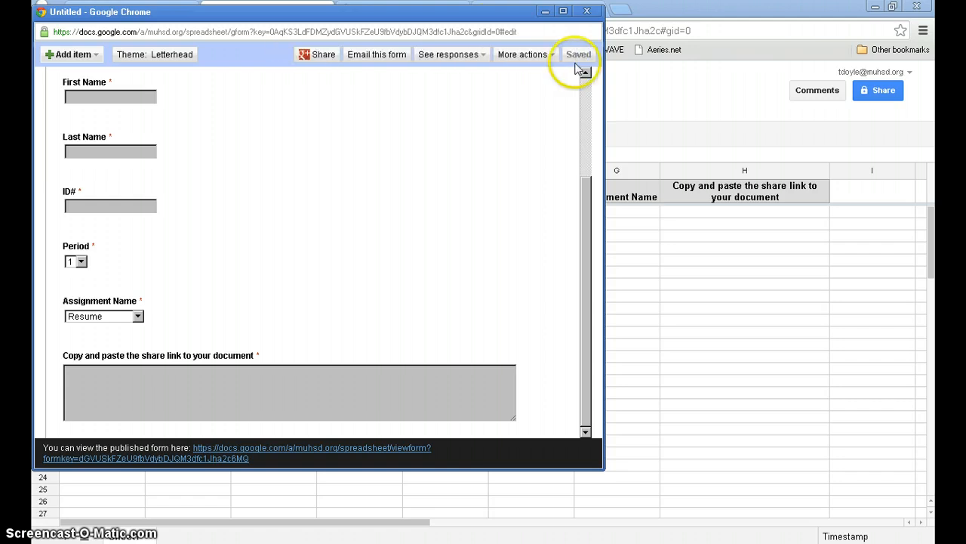
pyautogui.click(587, 10)
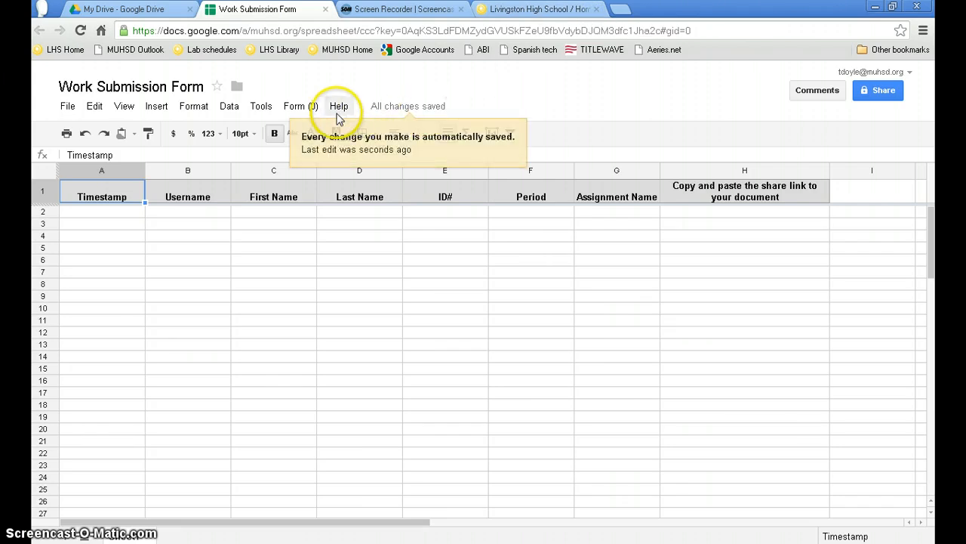
# View the live Work Submission Form as students see it, and close it to return to the spreadsheet.
pyautogui.click(300, 107)
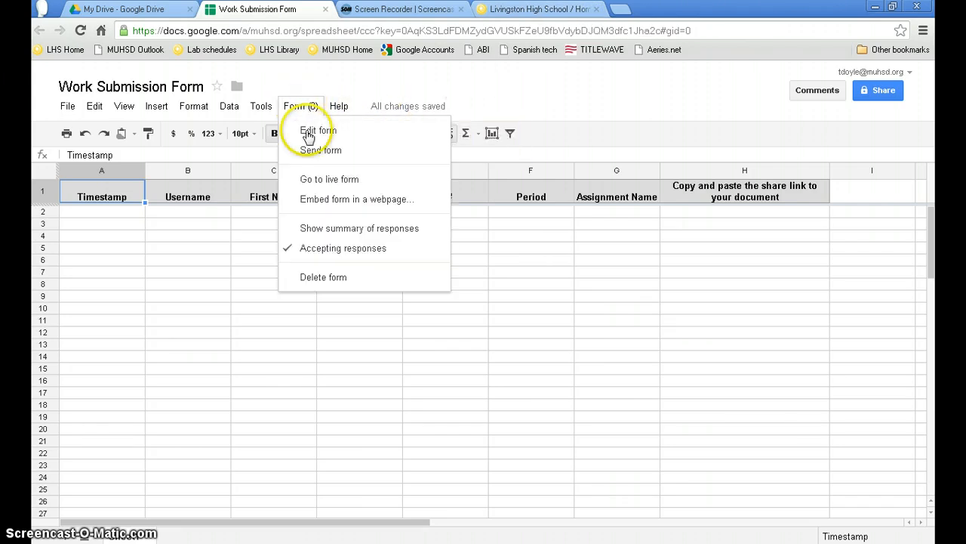
pyautogui.click(322, 184)
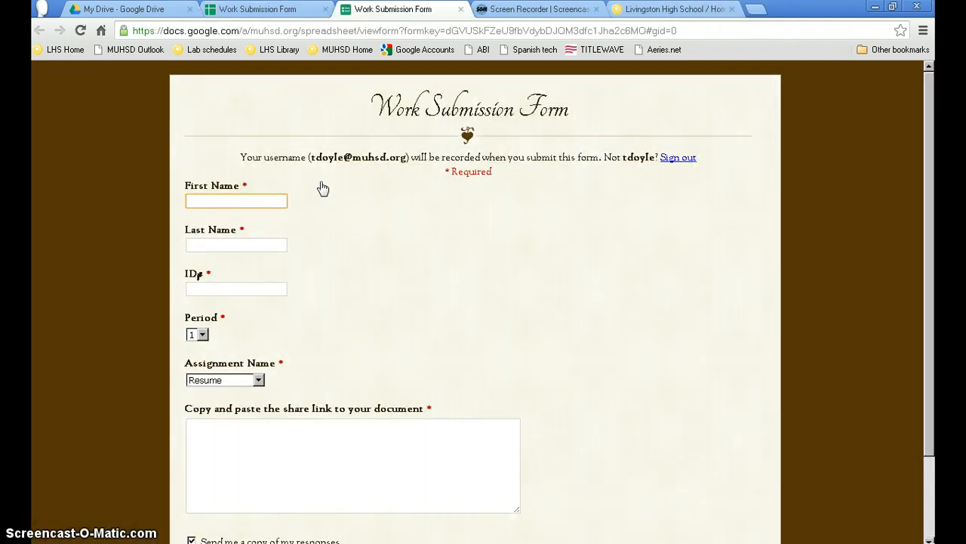
pyautogui.click(459, 9)
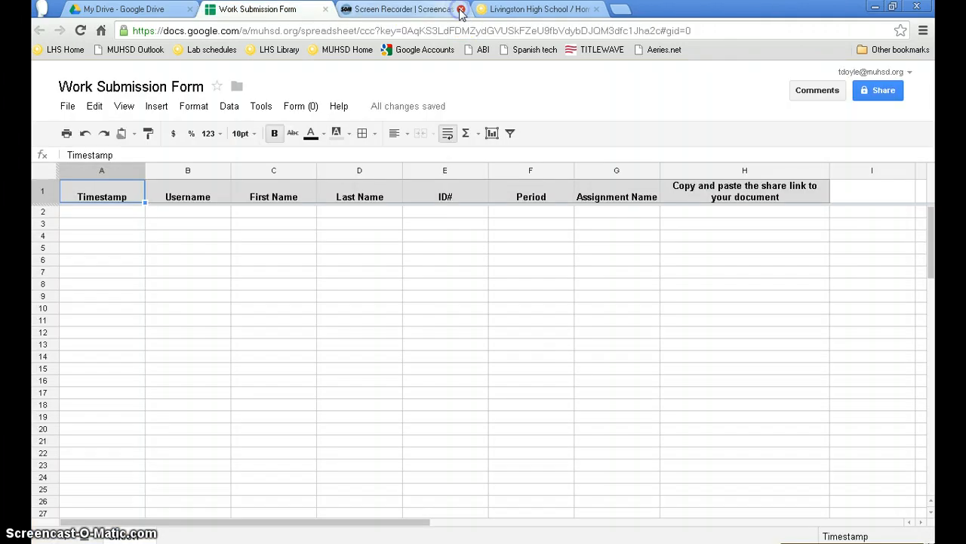